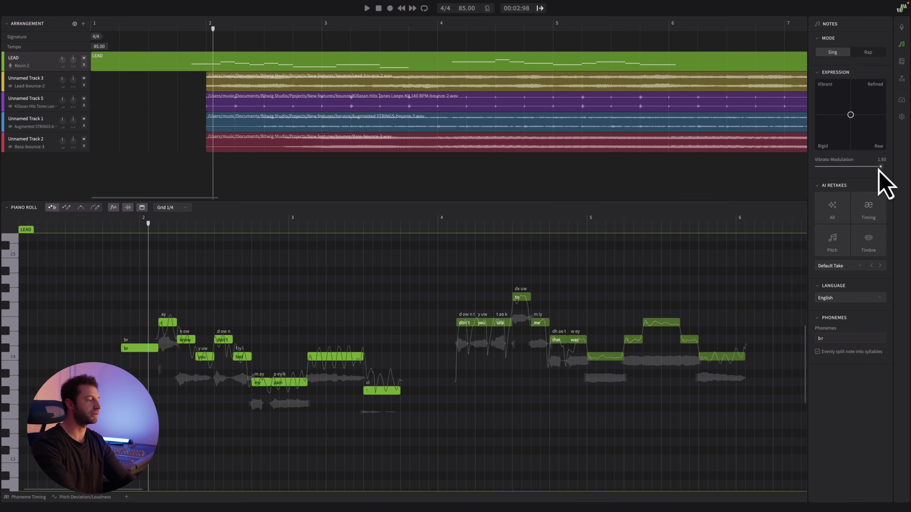
- Play the selected lead vocal notes and reduce their Vibrato Modulation
{"action": "key", "text": "space"}
{"action": "left_click_drag", "start_coordinate": [880, 167], "coordinate": [840, 166]}
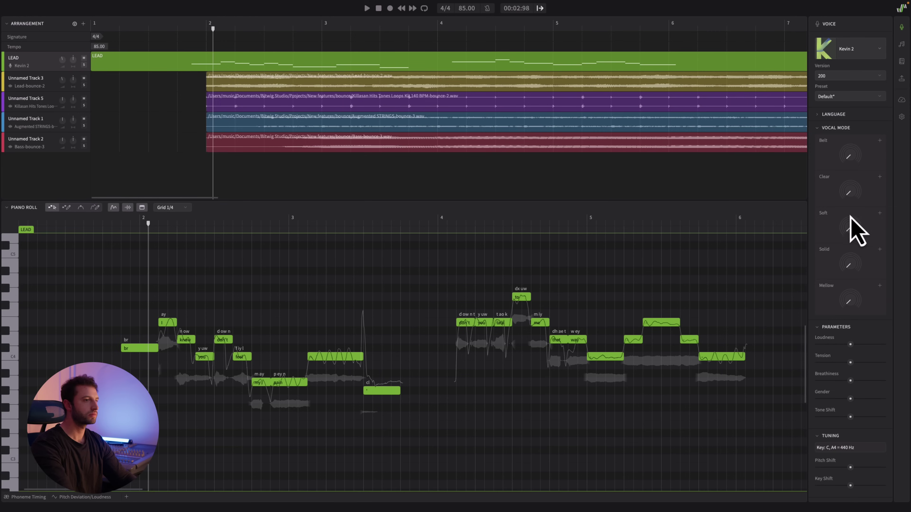
- Audition the Kevin 2 voice during playback while adjusting its Soft, Mellow and Clear vocal modes
{"action": "key", "text": "space"}
{"action": "left_click_drag", "start_coordinate": [851, 216], "coordinate": [850, 226]}
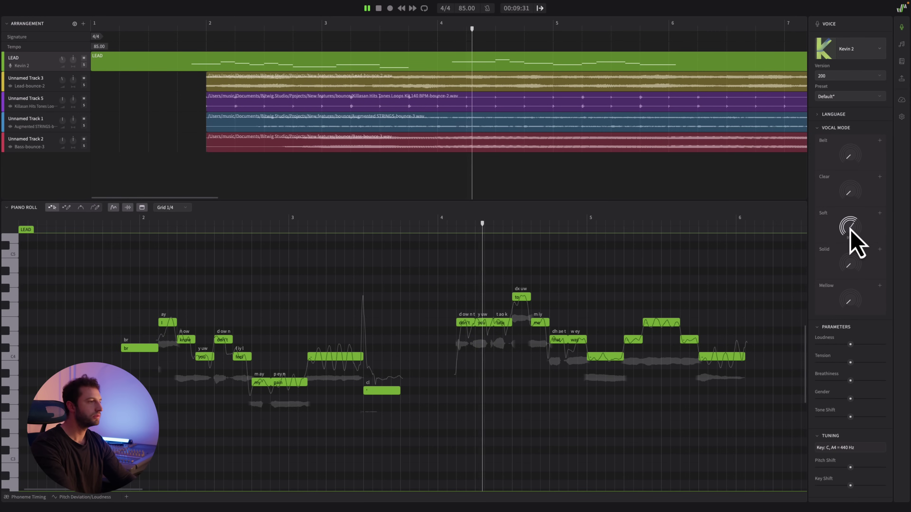
{"action": "left_click_drag", "start_coordinate": [850, 230], "coordinate": [851, 232]}
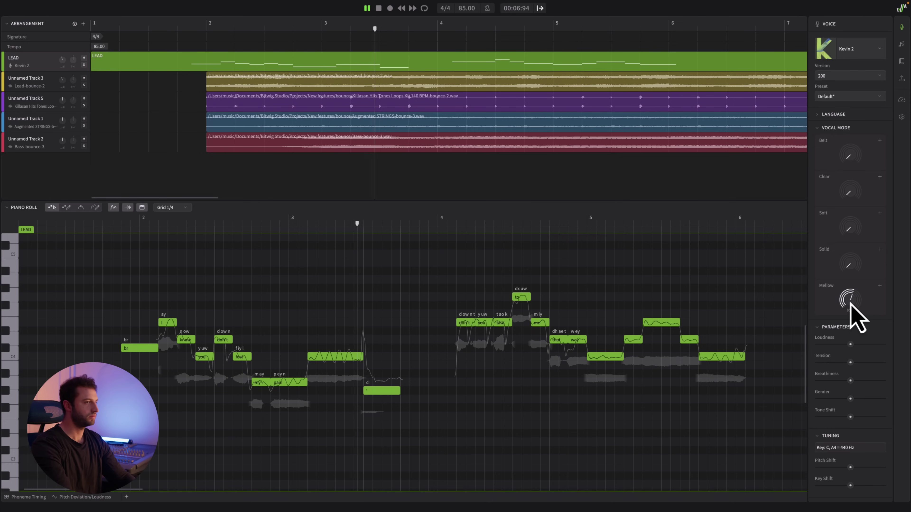
{"action": "mouse_move", "coordinate": [850, 304]}
{"action": "left_mouse_down"}
{"action": "mouse_move", "coordinate": [850, 279]}
{"action": "mouse_move", "coordinate": [845, 313]}
{"action": "left_mouse_up"}
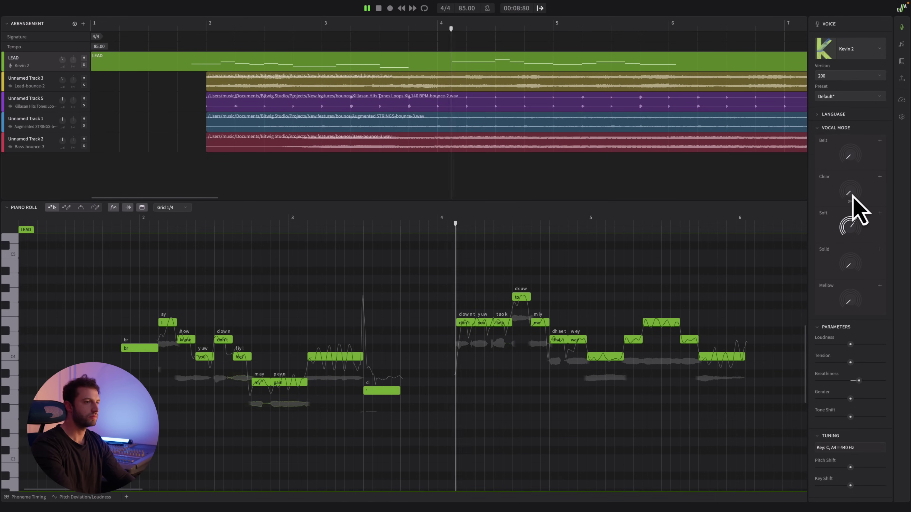
{"action": "left_click_drag", "start_coordinate": [852, 203], "coordinate": [852, 200]}
{"action": "left_click_drag", "start_coordinate": [853, 233], "coordinate": [853, 238]}
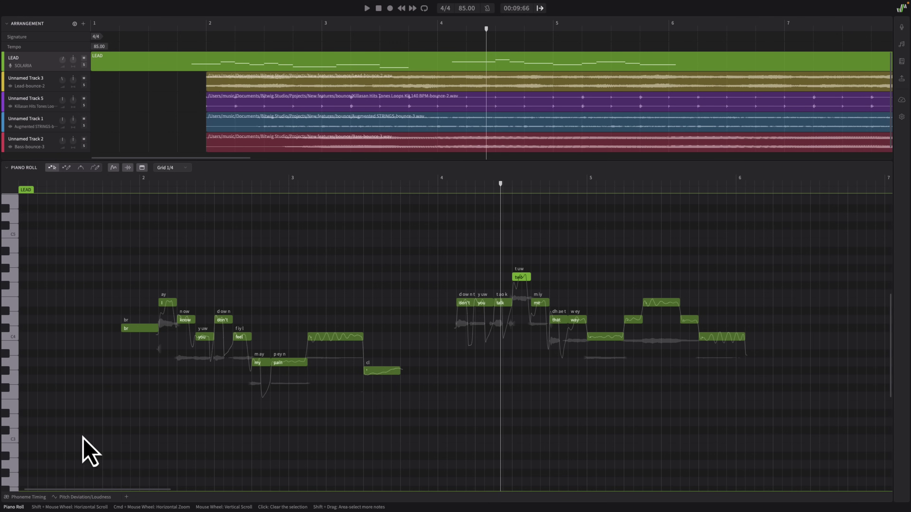
- Show the Phoneme Timing lane below the LEAD notes and make it slightly taller
{"action": "left_click", "coordinate": [26, 497]}
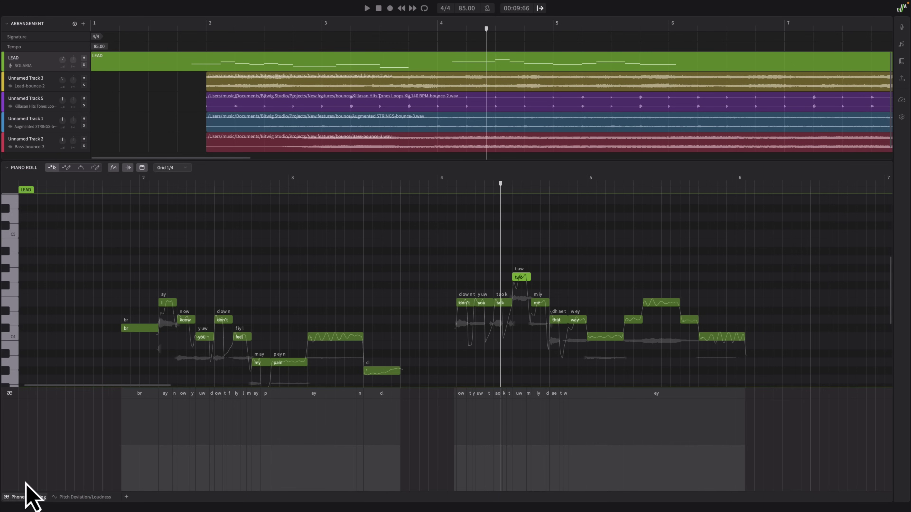
{"action": "left_click_drag", "start_coordinate": [108, 389], "coordinate": [108, 383]}
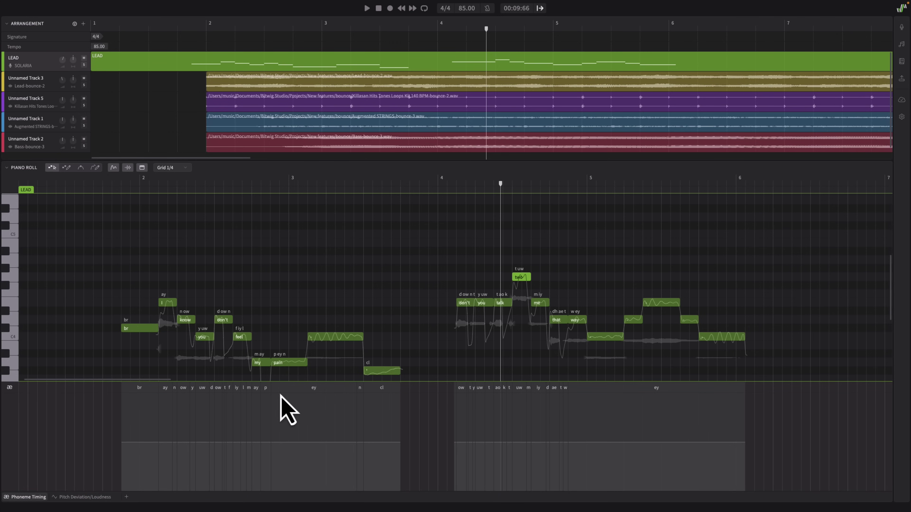
{"action": "scroll", "coordinate": [294, 396], "scroll_direction": "left", "scroll_amount": 2}
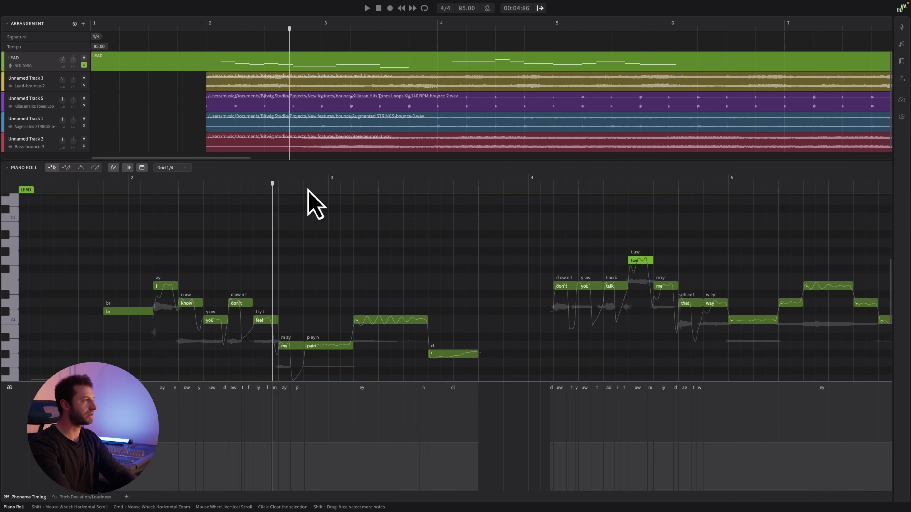
- Audition "my pain" from the end of "feel" and make the n phoneme of "pain" start earlier
{"action": "left_click_drag", "start_coordinate": [272, 186], "coordinate": [269, 183]}
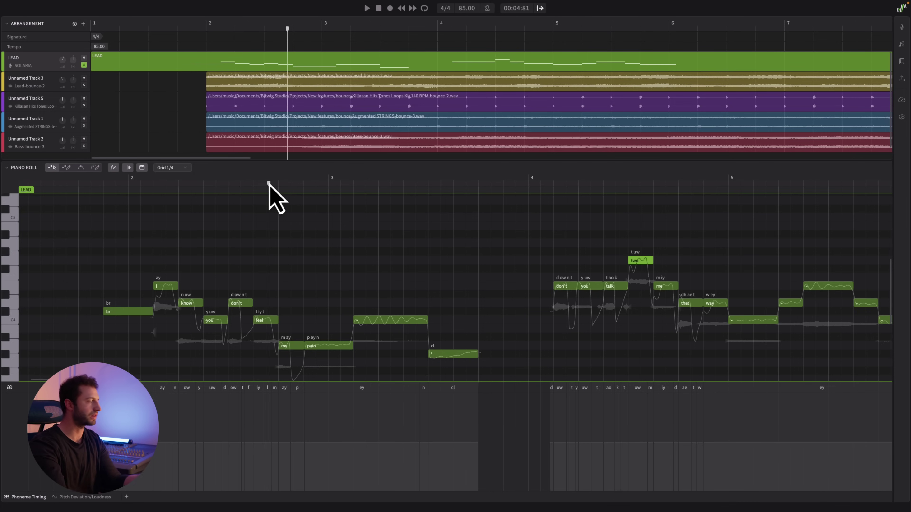
{"action": "key", "text": "space"}
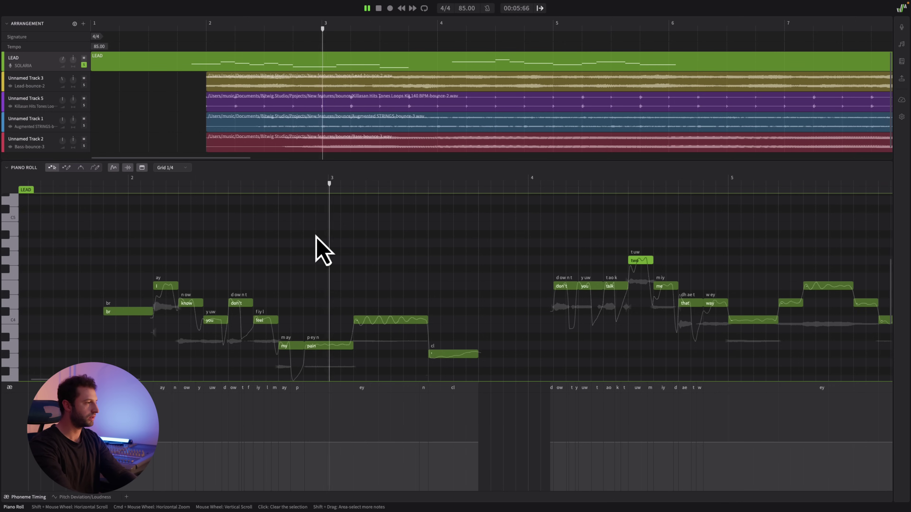
{"action": "key", "text": "space"}
{"action": "scroll", "coordinate": [394, 314], "scroll_direction": "up", "scroll_amount": 3}
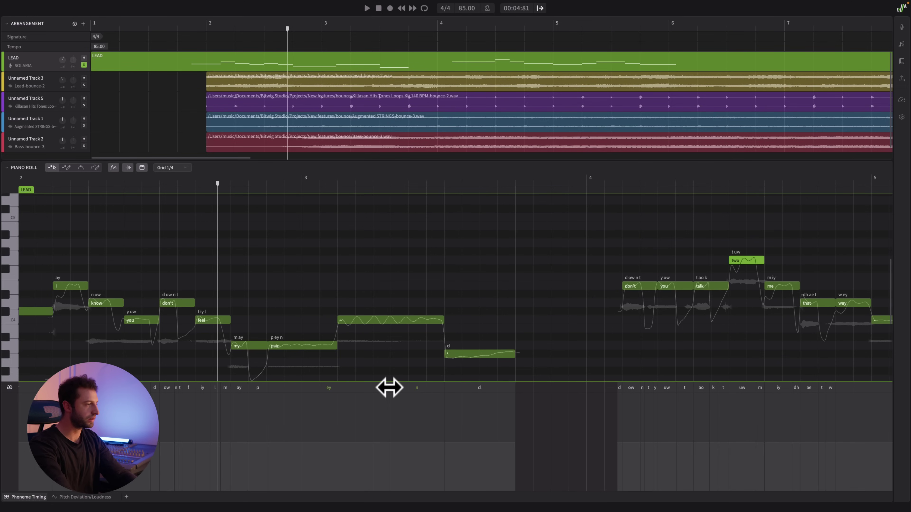
{"action": "key", "text": "space"}
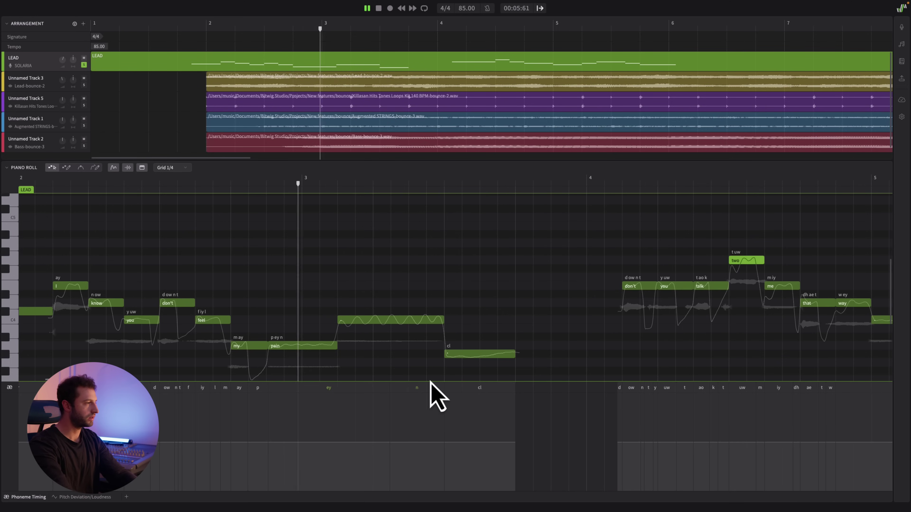
- Move the start of the n phoneme in "pain" still earlier and audition it, finally with LEAD unsoloed from just before bar 2
{"action": "key", "text": "space"}
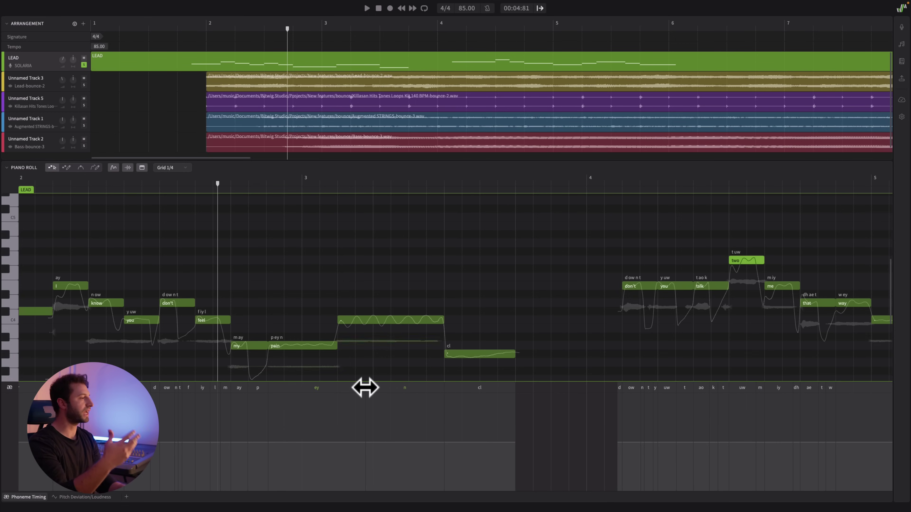
{"action": "key", "text": "space"}
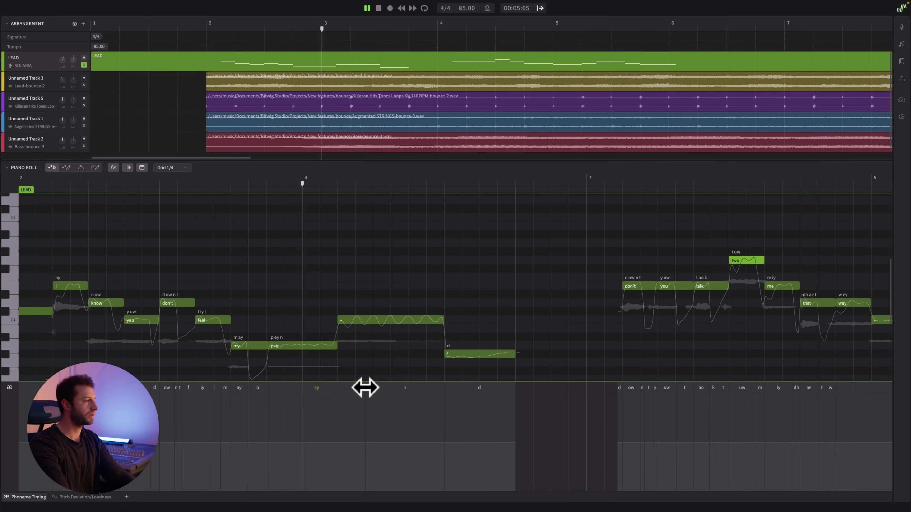
{"action": "key", "text": "space"}
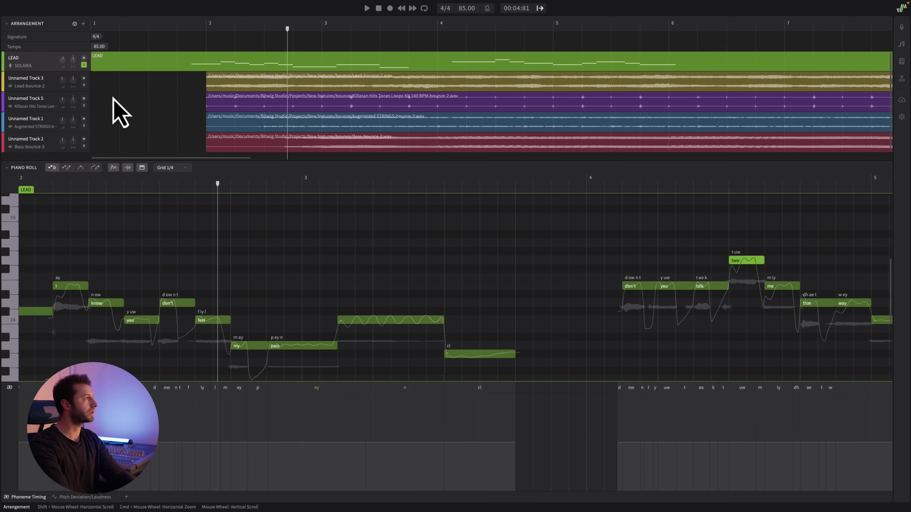
{"action": "left_click", "coordinate": [177, 29]}
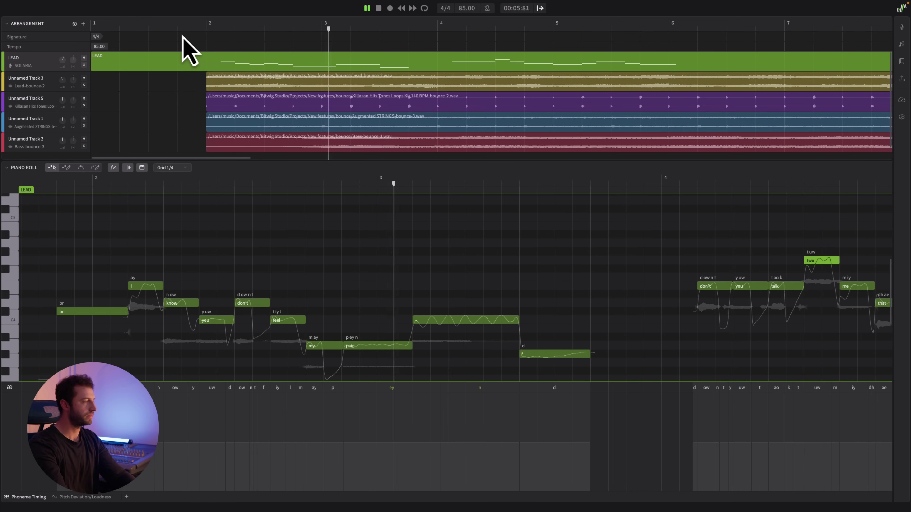
{"action": "key", "text": "space"}
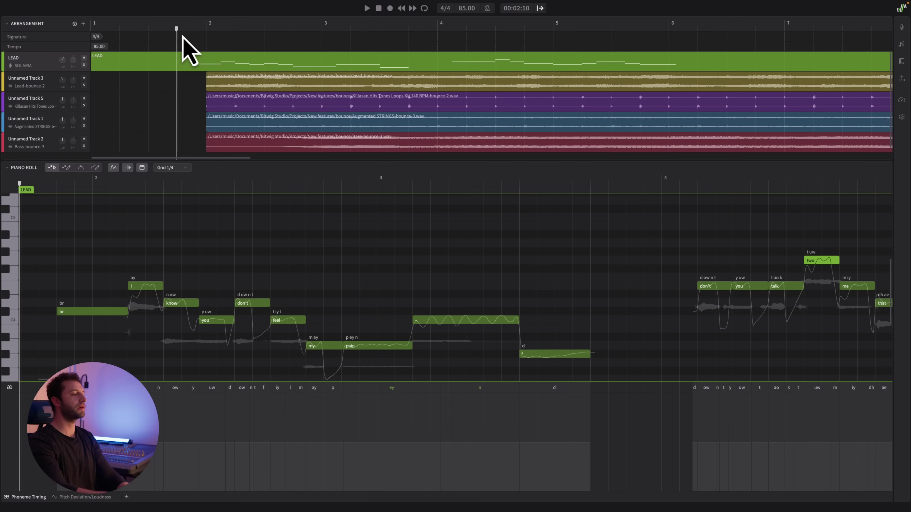
- Raise the strength of the n phoneme in "pain" moderately above the middle line and play the phrase
{"action": "left_click", "coordinate": [483, 445]}
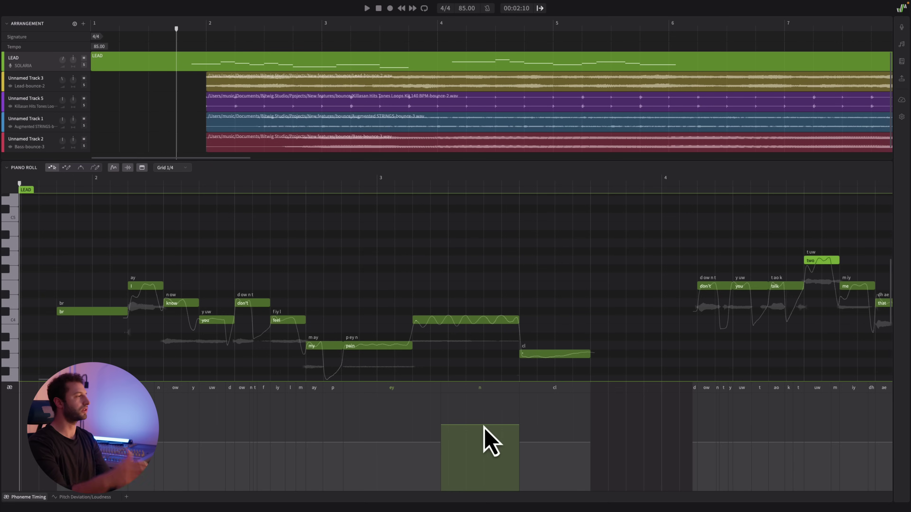
{"action": "key", "text": "space"}
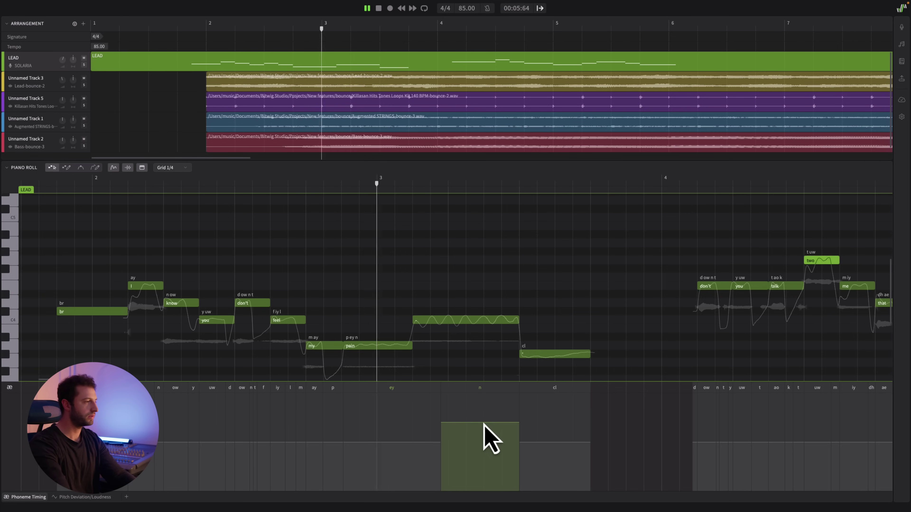
{"action": "key", "text": "space"}
- Adjust the length of the m phoneme in "me" by shifting its boundary with iy, auditioning the second phrase
{"action": "scroll", "coordinate": [610, 283], "scroll_direction": "right", "scroll_amount": 5}
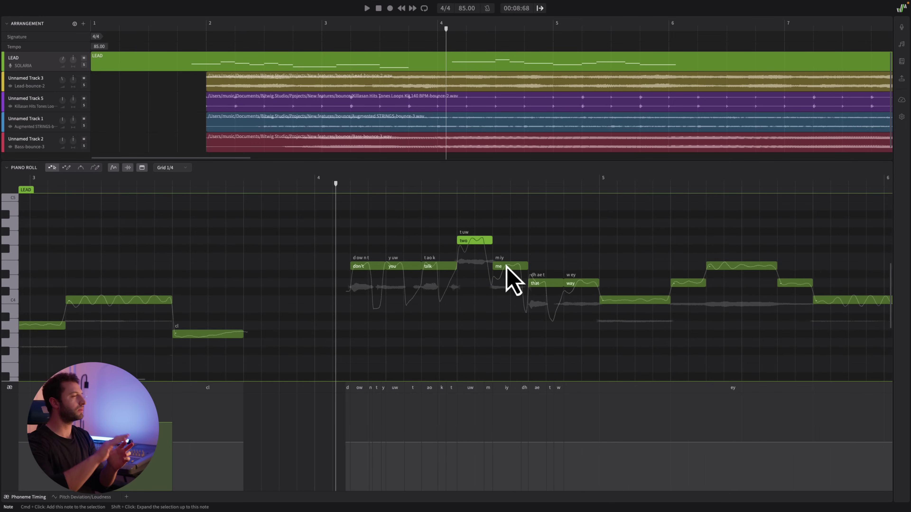
{"action": "scroll", "coordinate": [507, 268], "scroll_direction": "up", "scroll_amount": 3}
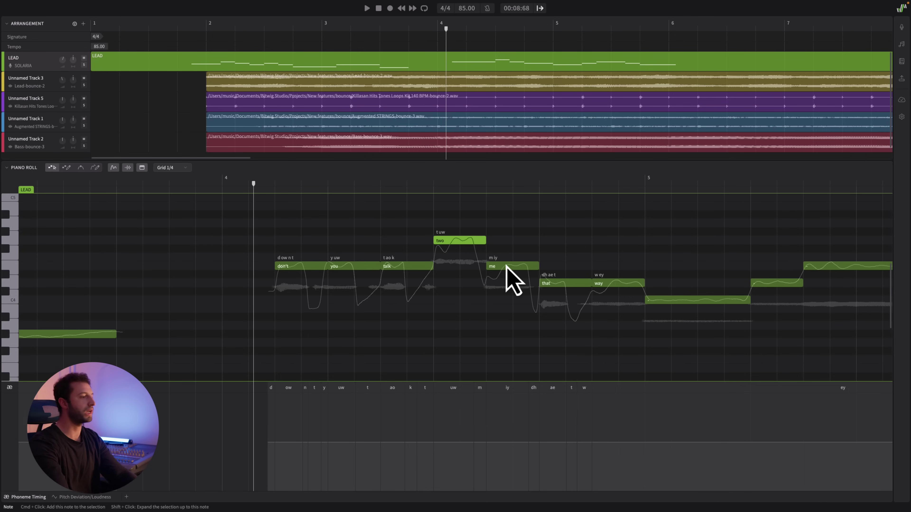
{"action": "scroll", "coordinate": [511, 330], "scroll_direction": "up", "scroll_amount": 3}
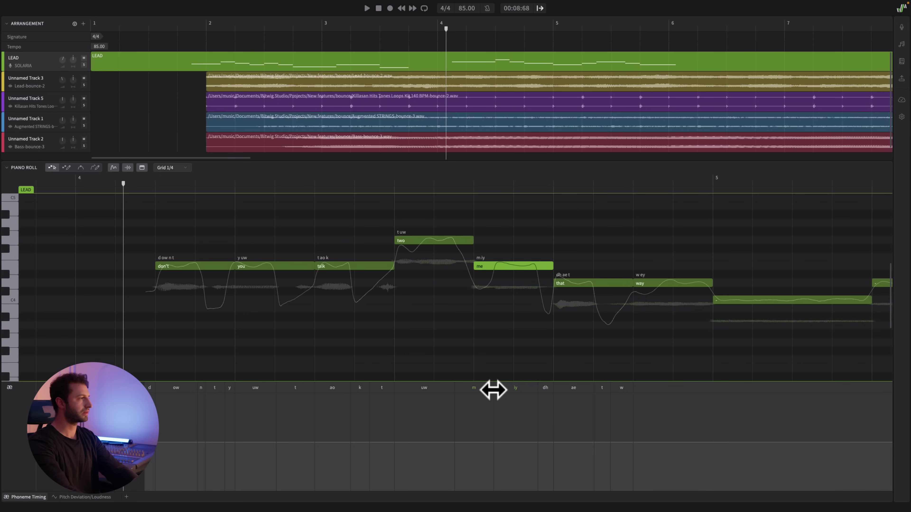
{"action": "key", "text": "space"}
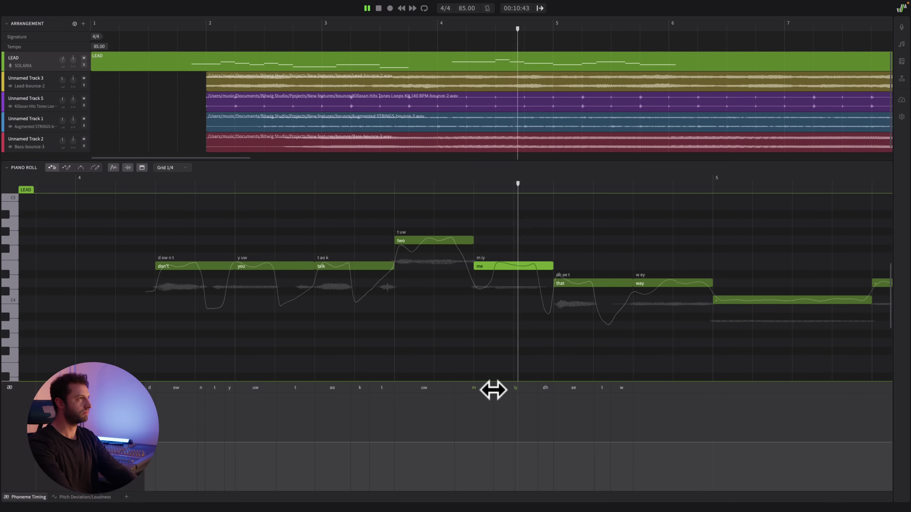
{"action": "key", "text": "space"}
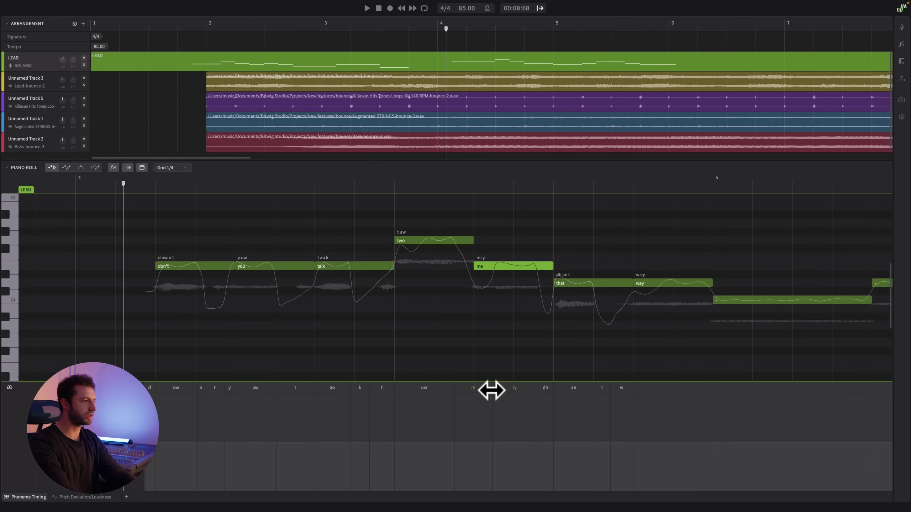
{"action": "key", "text": "space"}
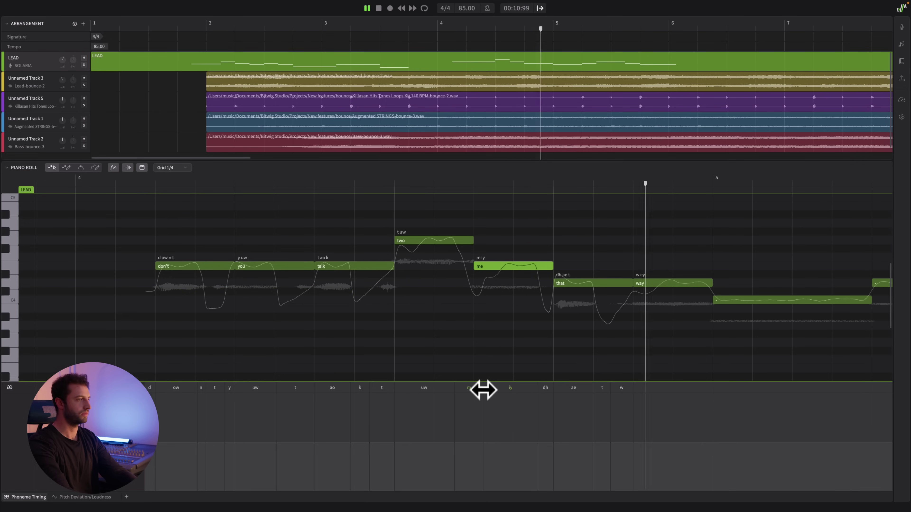
{"action": "key", "text": "space"}
- Extend the uw phoneme of "you" so the t of "talk" starts later, comparing it with the shorter timing in playback
{"action": "scroll", "coordinate": [700, 355], "scroll_direction": "down", "scroll_amount": 2}
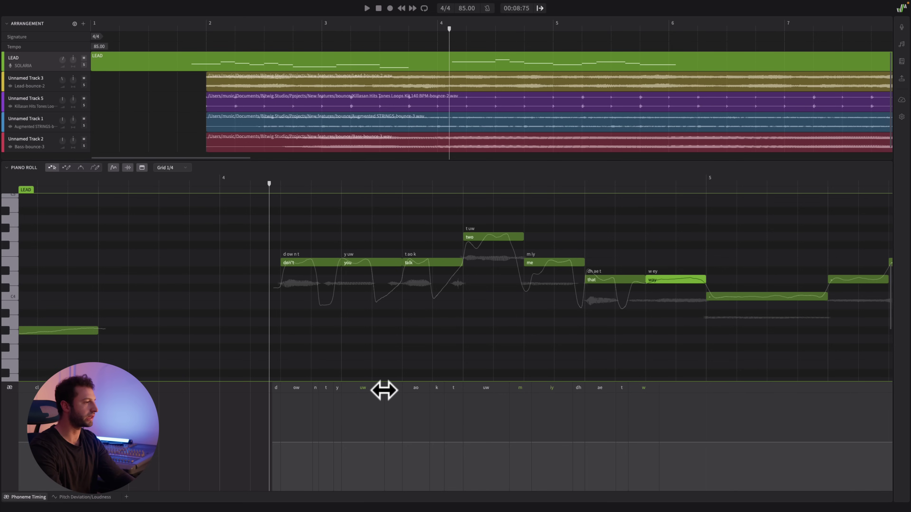
{"action": "key", "text": "space"}
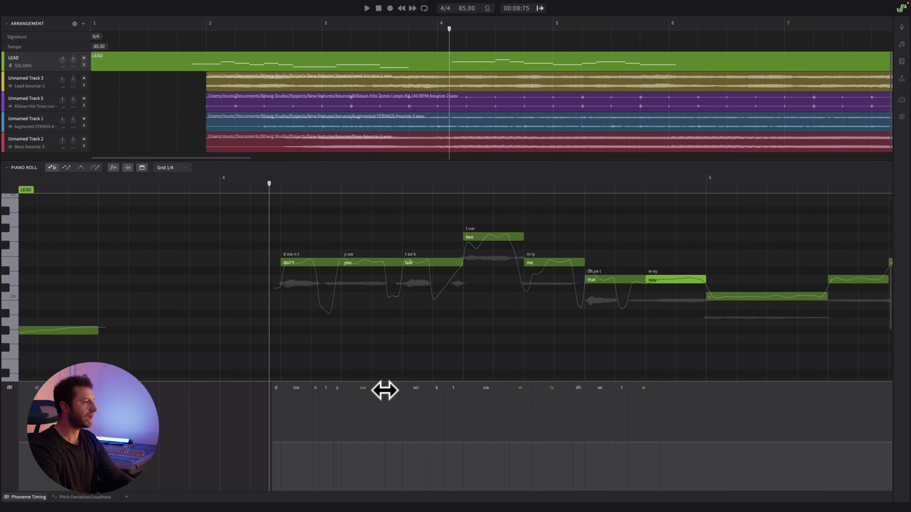
{"action": "left_click_drag", "start_coordinate": [384, 391], "coordinate": [373, 391]}
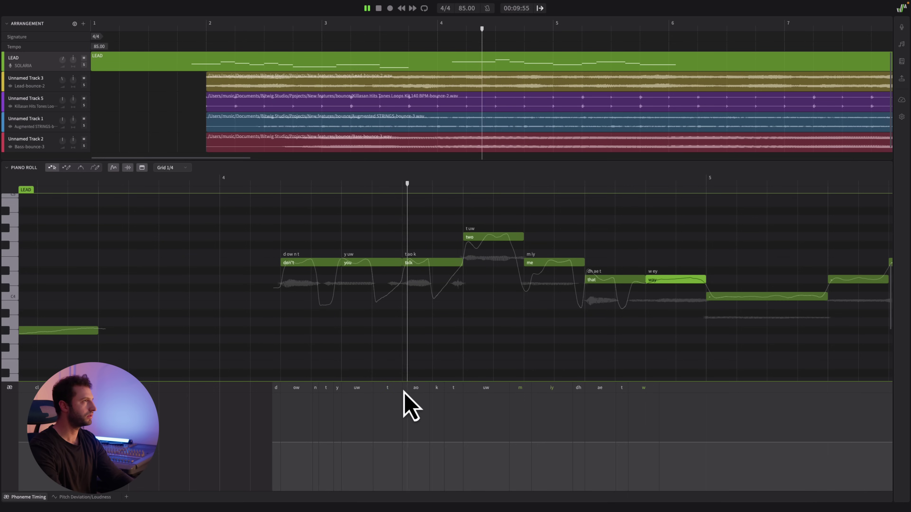
{"action": "key", "text": "space"}
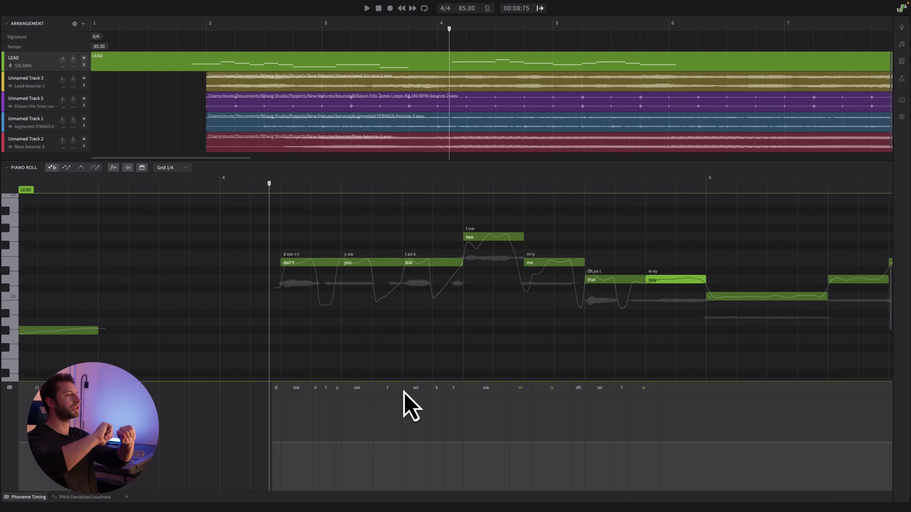
{"action": "left_click_drag", "start_coordinate": [373, 388], "coordinate": [383, 388]}
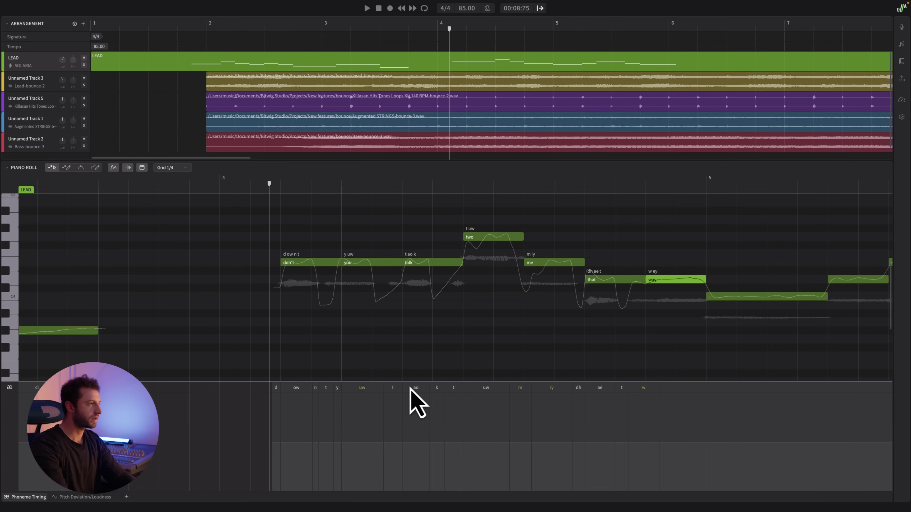
- Extend the k phoneme of "talk" slightly so the t of "two" starts later, and play the phrase
{"action": "left_click_drag", "start_coordinate": [444, 388], "coordinate": [449, 388]}
{"action": "key", "text": "space"}
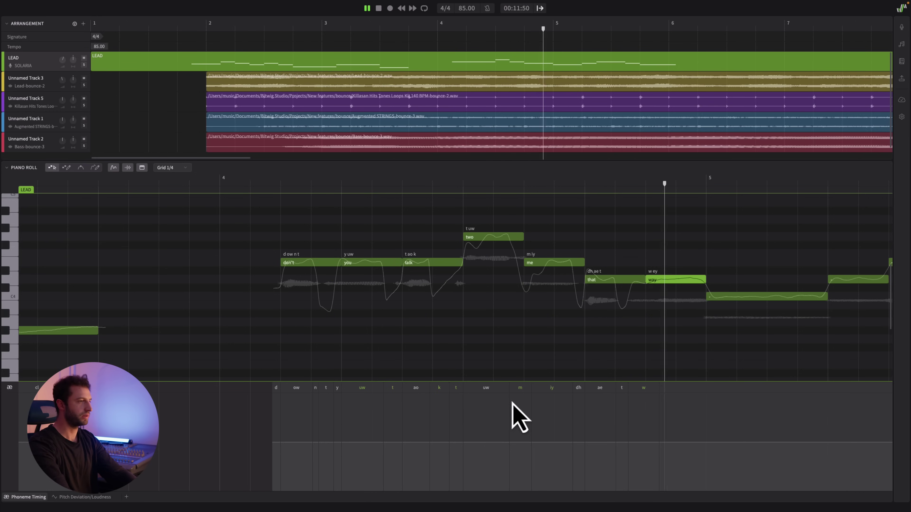
{"action": "key", "text": "space"}
- Adjust the timing of the dh and ae phonemes in "that" and play the phrase
{"action": "left_click_drag", "start_coordinate": [571, 389], "coordinate": [612, 389]}
{"action": "key", "text": "space"}
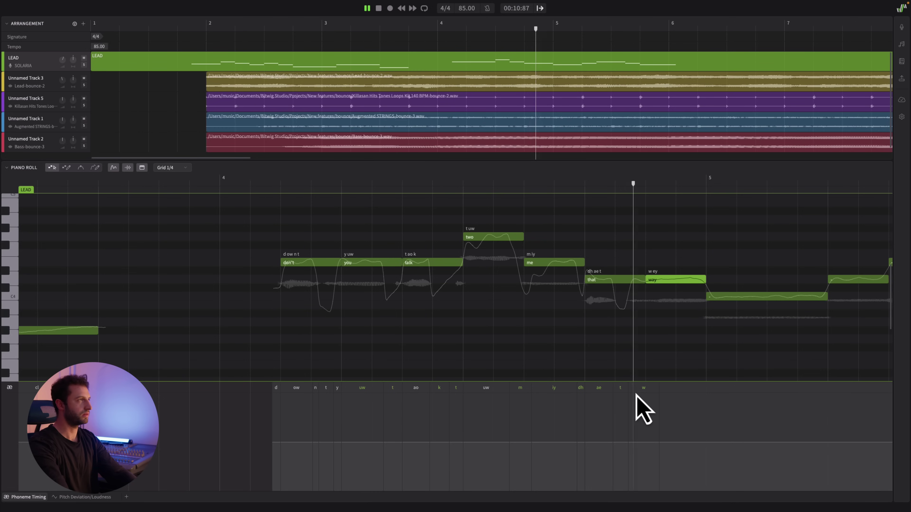
{"action": "key", "text": "space"}
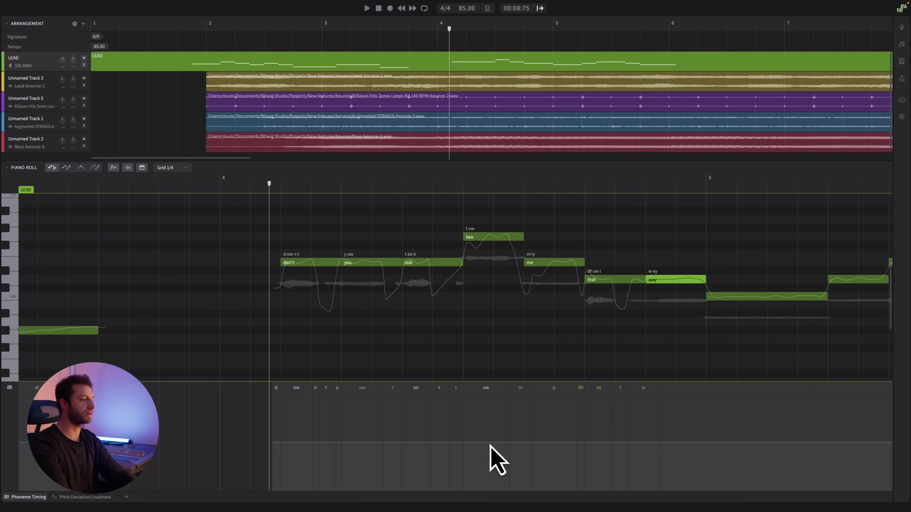
- Raise the strength of the uw phoneme in "two" to nearly the maximum and play the phrase
{"action": "left_click_drag", "start_coordinate": [490, 445], "coordinate": [489, 401]}
{"action": "key", "text": "space"}
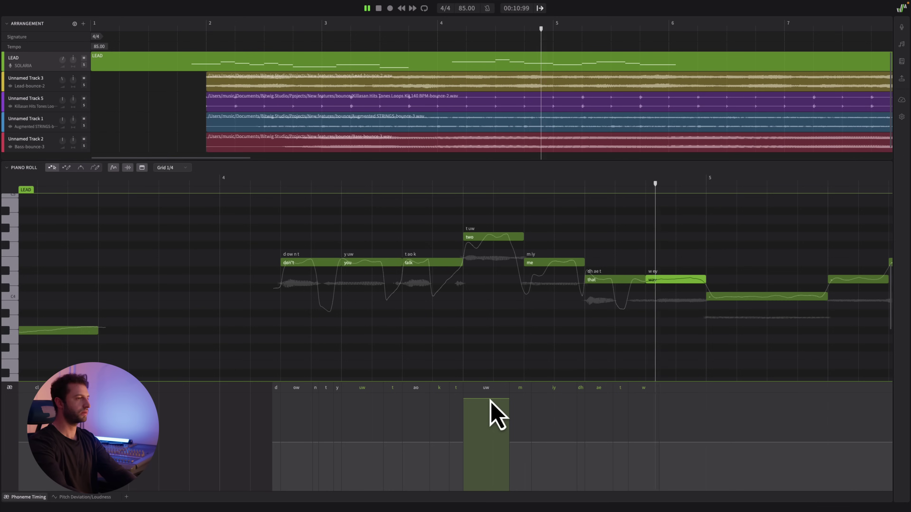
{"action": "key", "text": "space"}
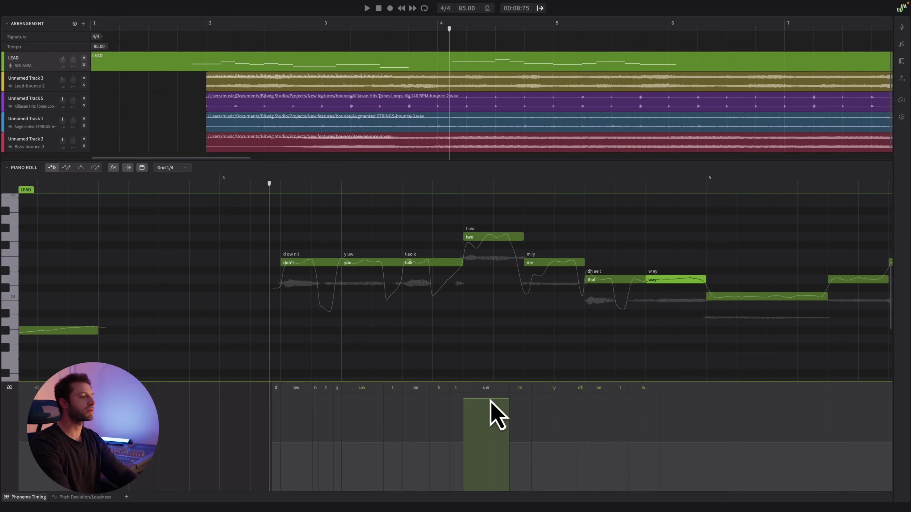
- Lower the strength of the uw phoneme in "two" to the minimum and play the phrase
{"action": "left_click_drag", "start_coordinate": [490, 399], "coordinate": [488, 493]}
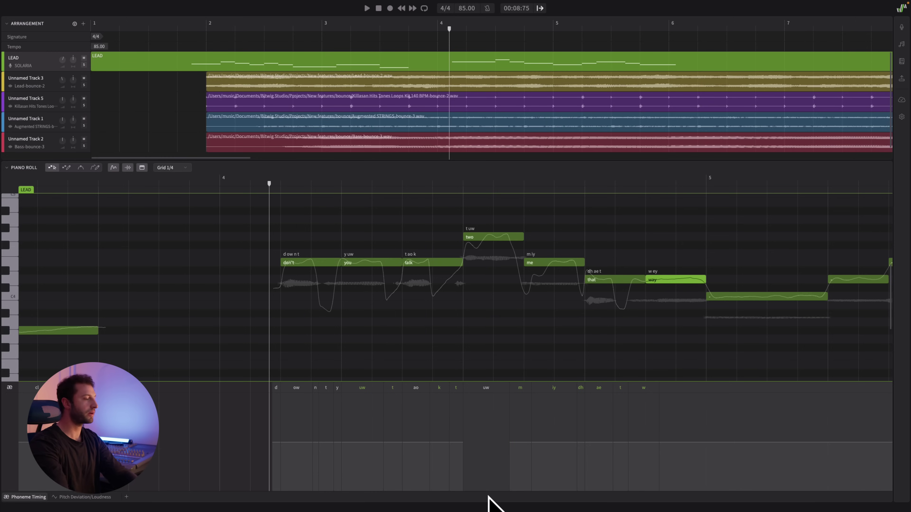
{"action": "key", "text": "space"}
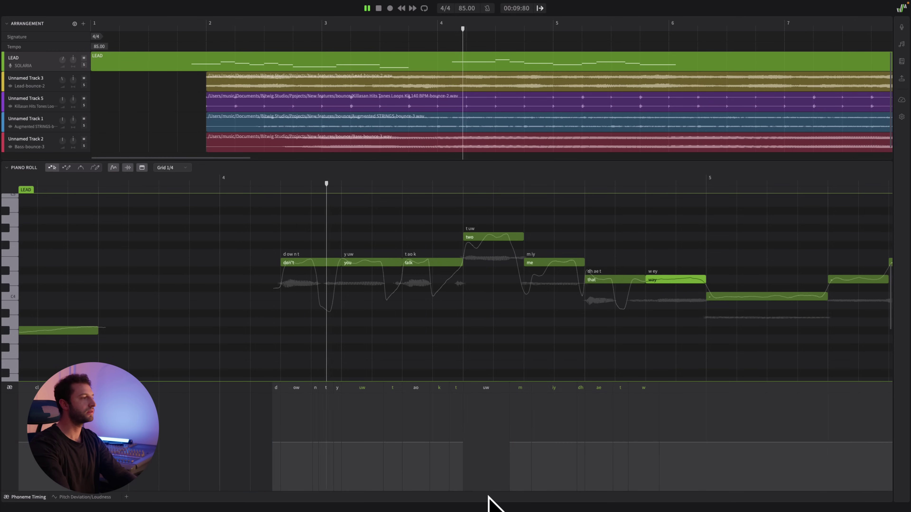
{"action": "key", "text": "space"}
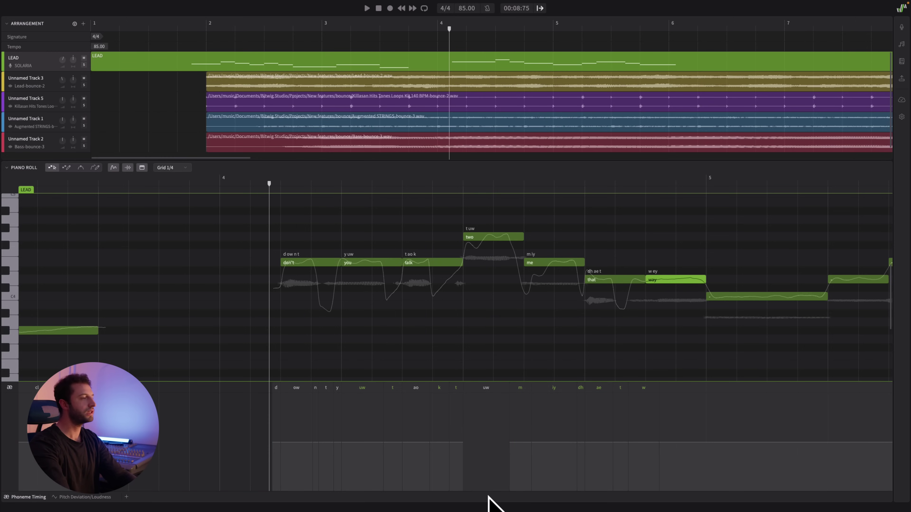
- Raise the strength of the uw phoneme in "two" to the maximum and play the phrase
{"action": "left_click_drag", "start_coordinate": [490, 484], "coordinate": [494, 358]}
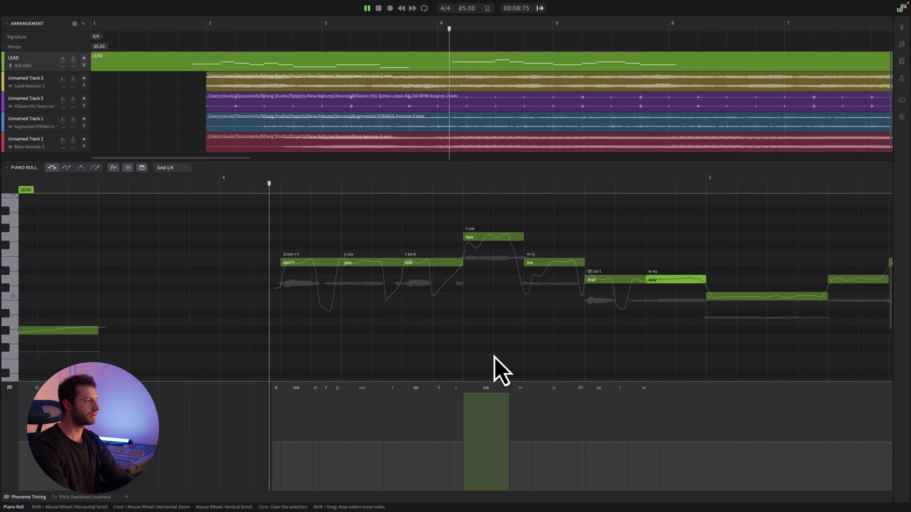
{"action": "key", "text": "space"}
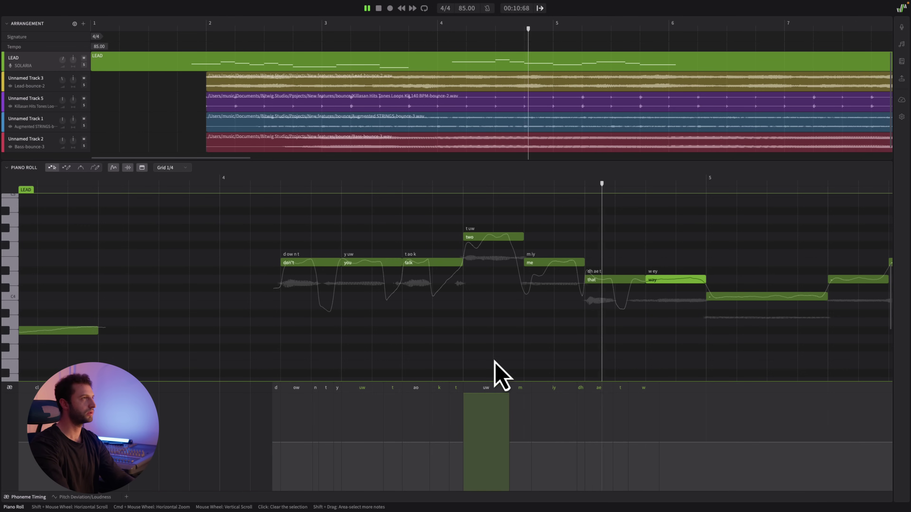
{"action": "key", "text": "space"}
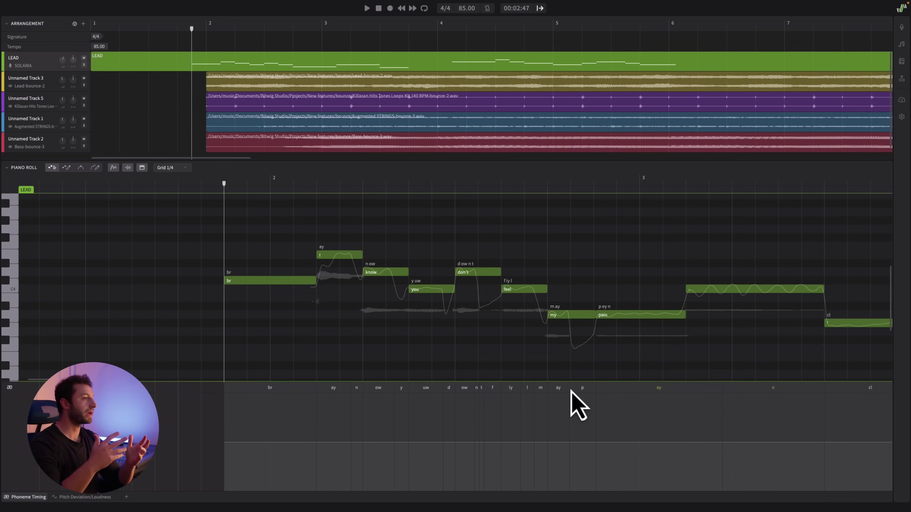
- Shorten the ay phoneme of "my" in the first phrase so the p of "pain" starts earlier, and play the phrase
{"action": "scroll", "coordinate": [567, 362], "scroll_direction": "right", "scroll_amount": 3}
{"action": "scroll", "coordinate": [568, 362], "scroll_direction": "down", "scroll_amount": 1}
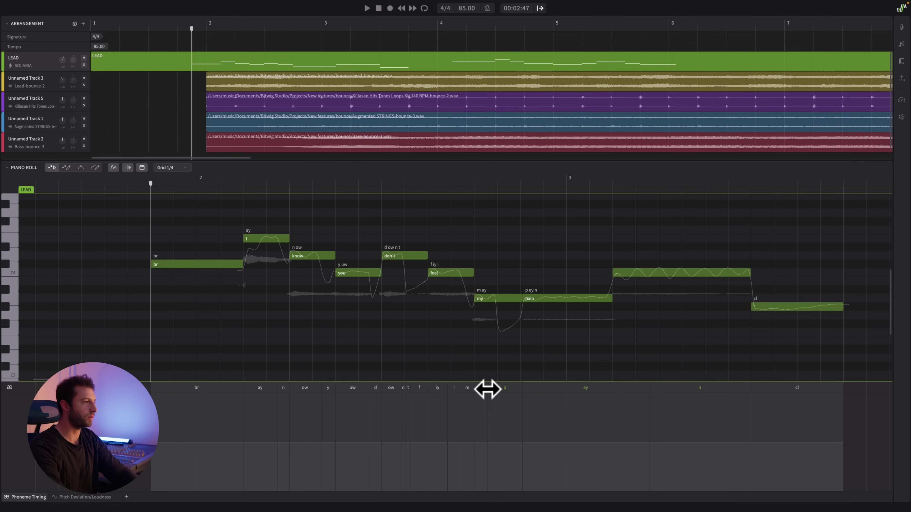
{"action": "left_click_drag", "start_coordinate": [487, 389], "coordinate": [482, 389]}
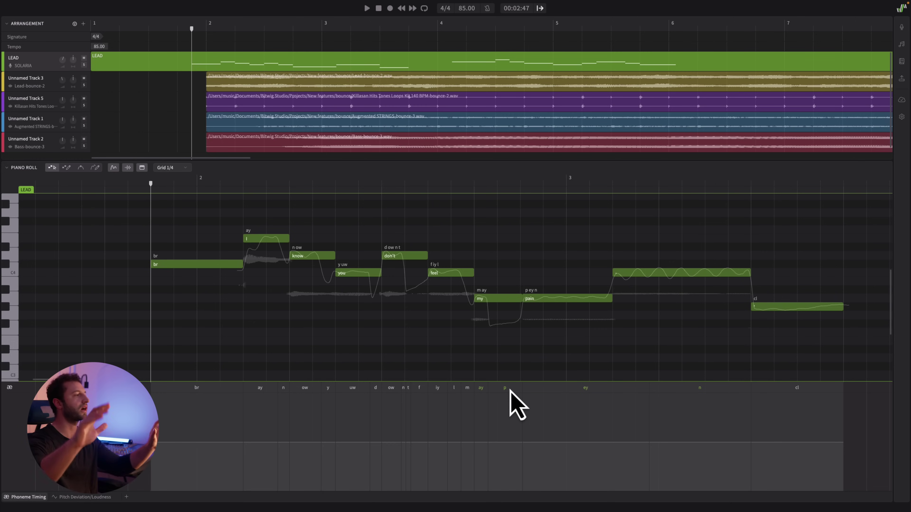
{"action": "key", "text": "space"}
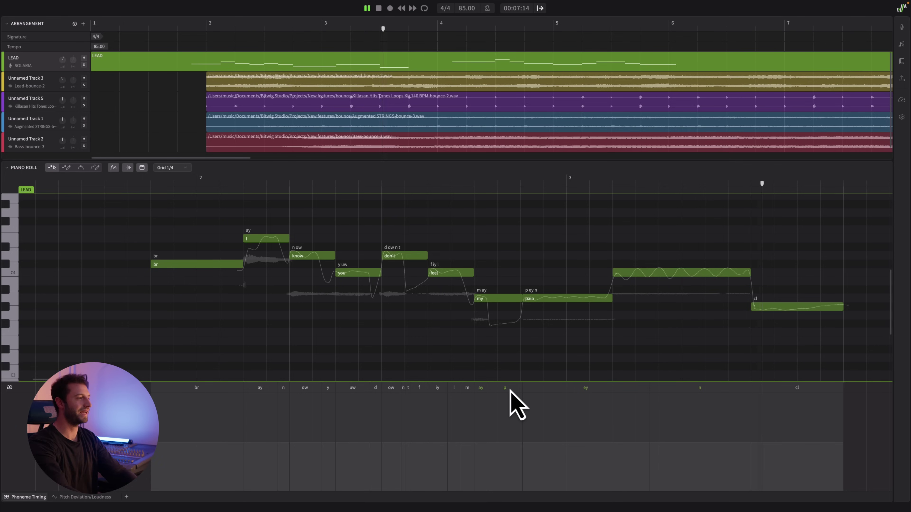
{"action": "key", "text": "space"}
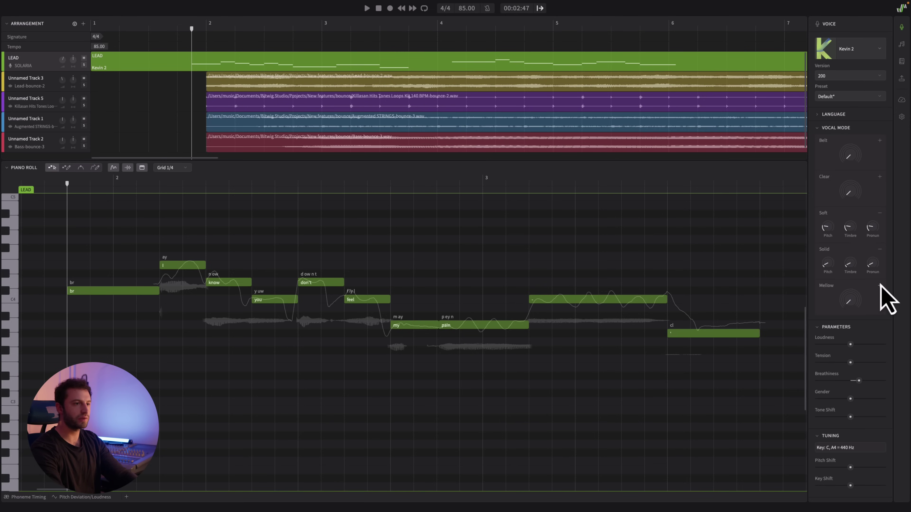
- Split the Mellow mode into Pitch, Timbre and Pronunciation controls, and raise the combined Soft amount before splitting Soft again
{"action": "left_click", "coordinate": [880, 285]}
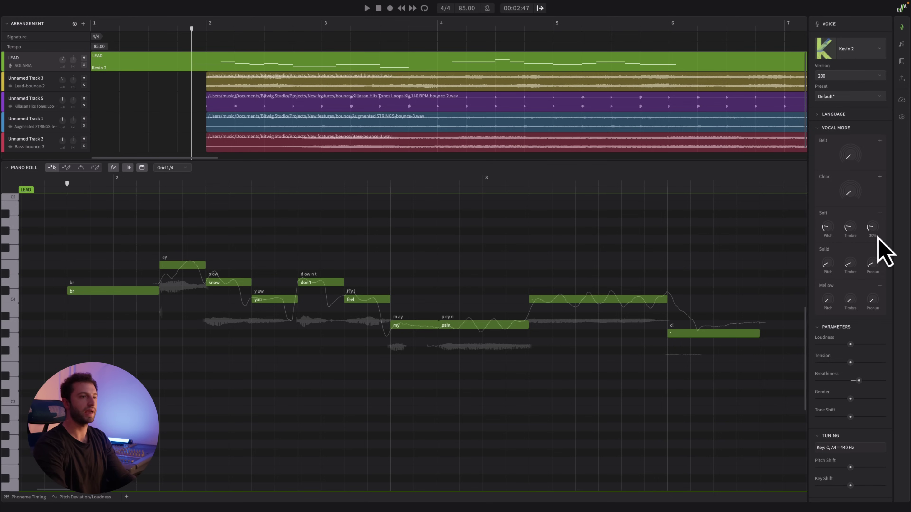
{"action": "left_click", "coordinate": [880, 213]}
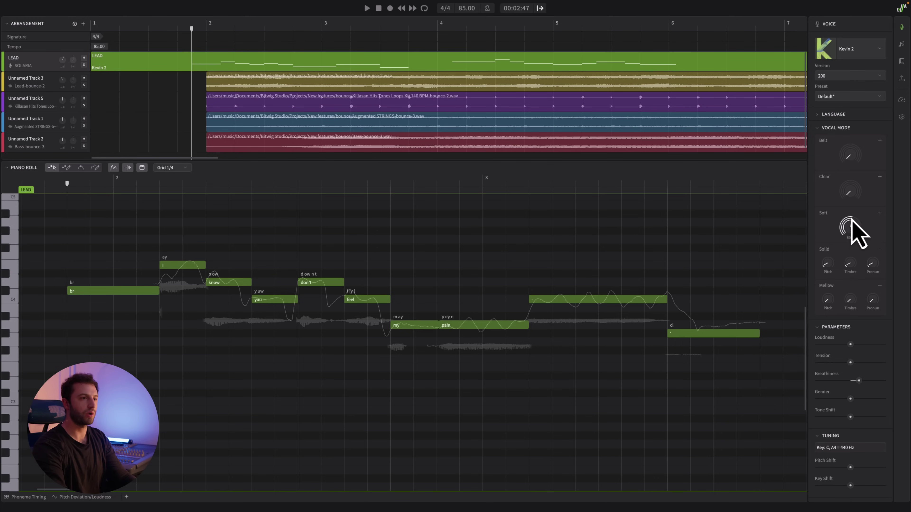
{"action": "left_click", "coordinate": [879, 213]}
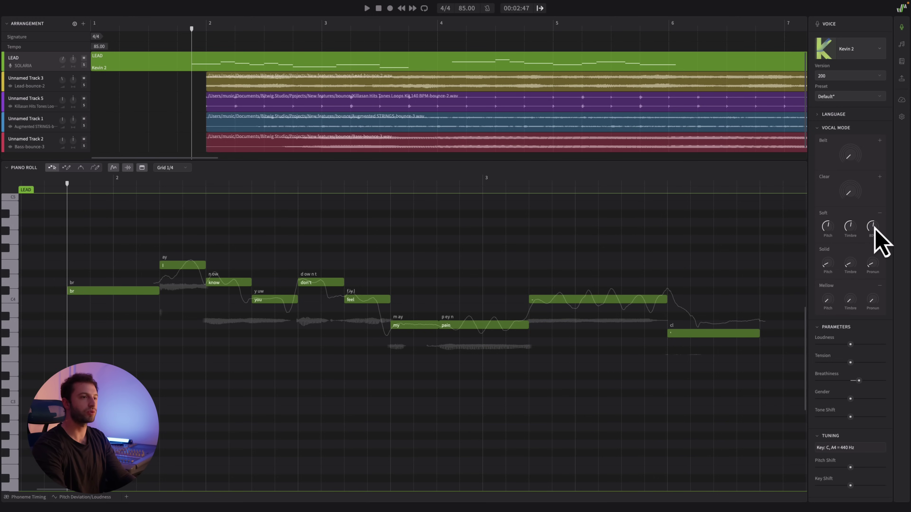
- Try uneven Soft amounts with Pitch at zero and Pronunciation high, and merge the Solid mode's separate controls into one
{"action": "left_click", "coordinate": [880, 213]}
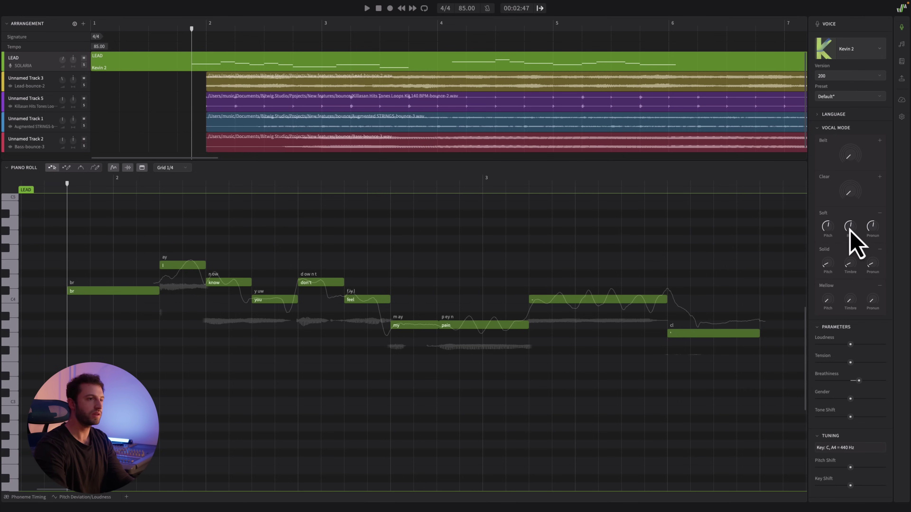
{"action": "left_click_drag", "start_coordinate": [852, 225], "coordinate": [879, 212]}
{"action": "left_click", "coordinate": [879, 214]}
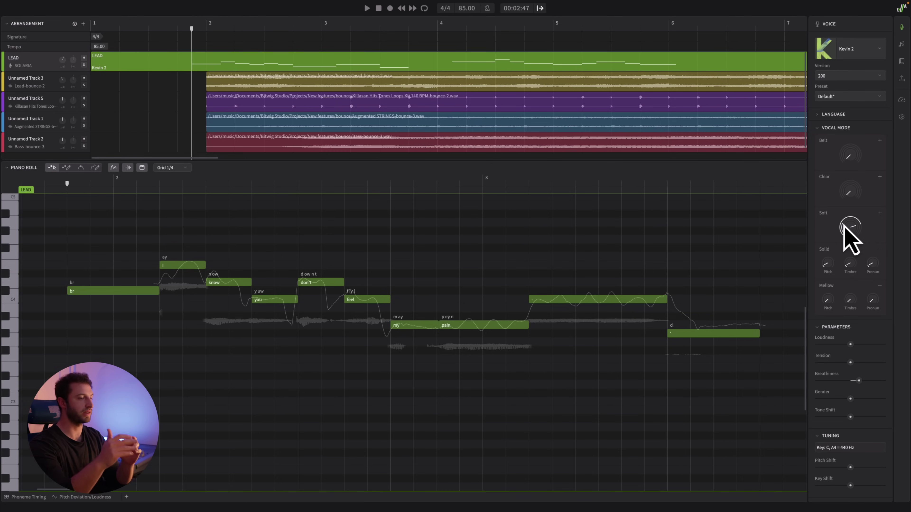
{"action": "left_click", "coordinate": [879, 213]}
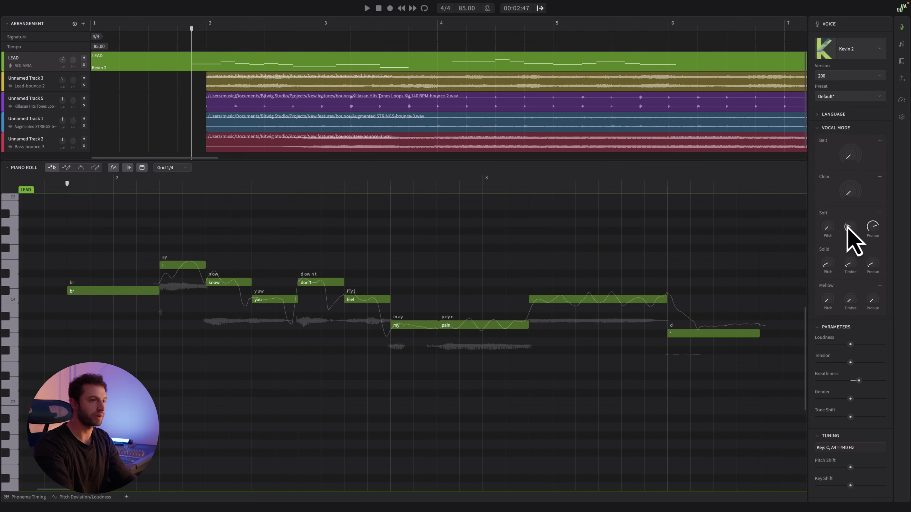
{"action": "left_click", "coordinate": [879, 250]}
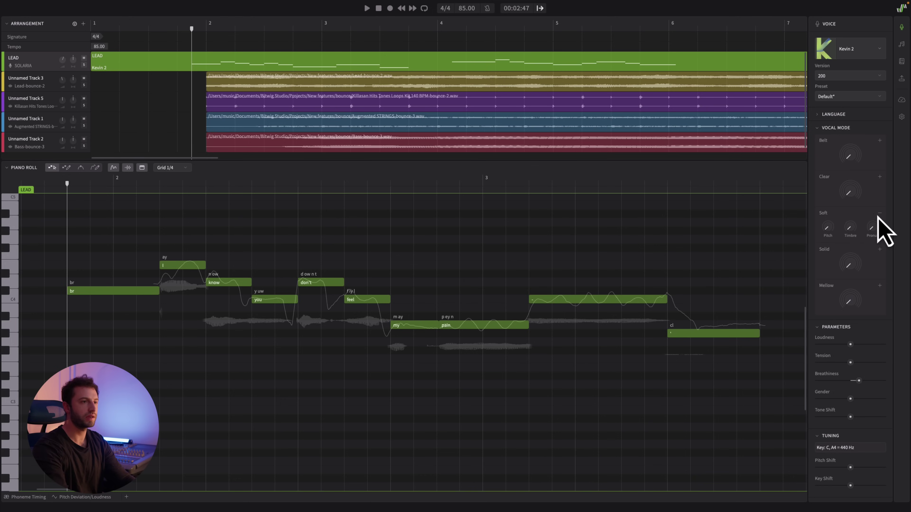
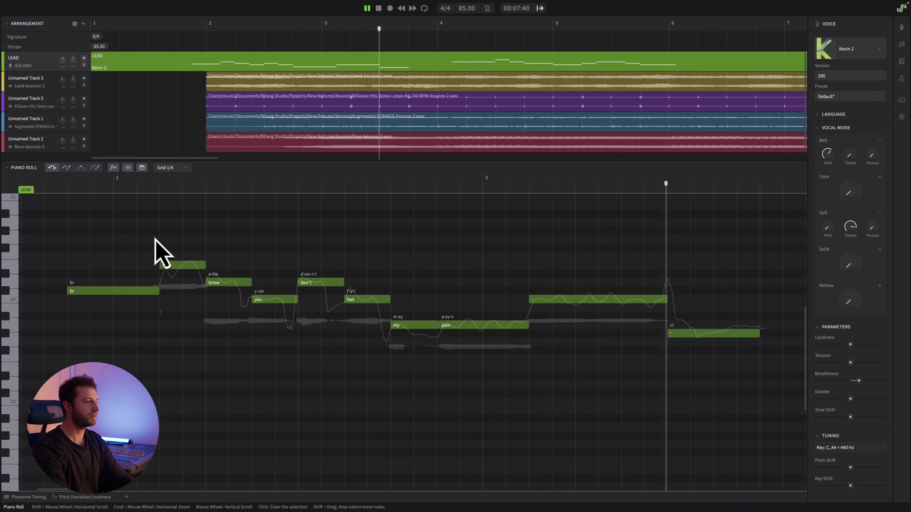
- Compare the first phrase in playback with Soft Timbre raised and with it at zero, keeping Belt Pitch raised
{"action": "key", "text": "space"}
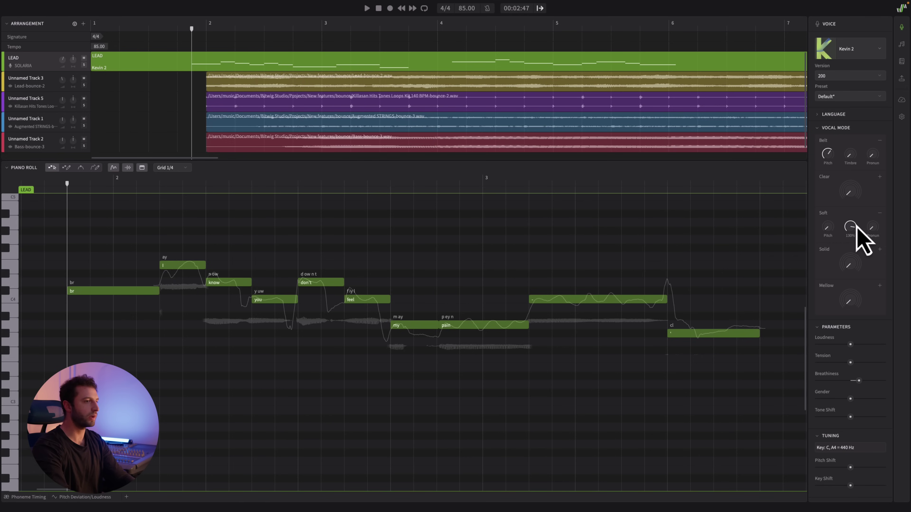
{"action": "key", "text": "space"}
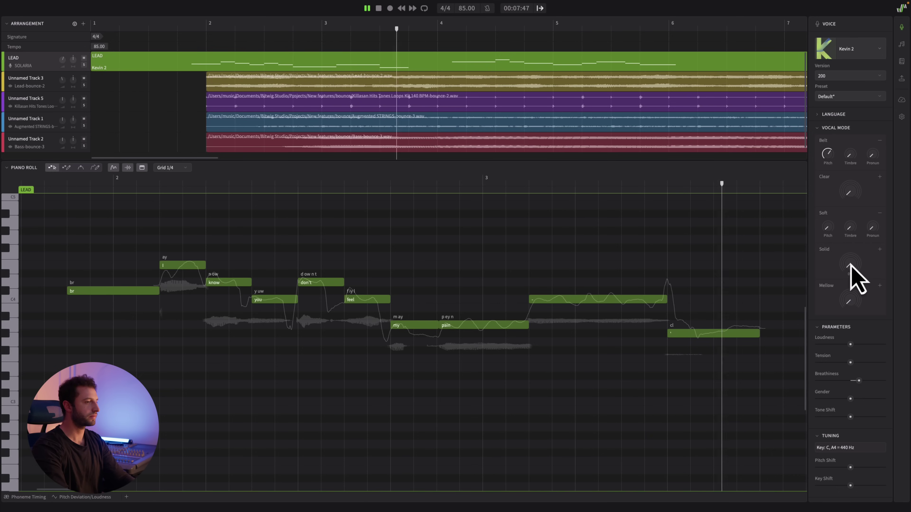
{"action": "key", "text": "space"}
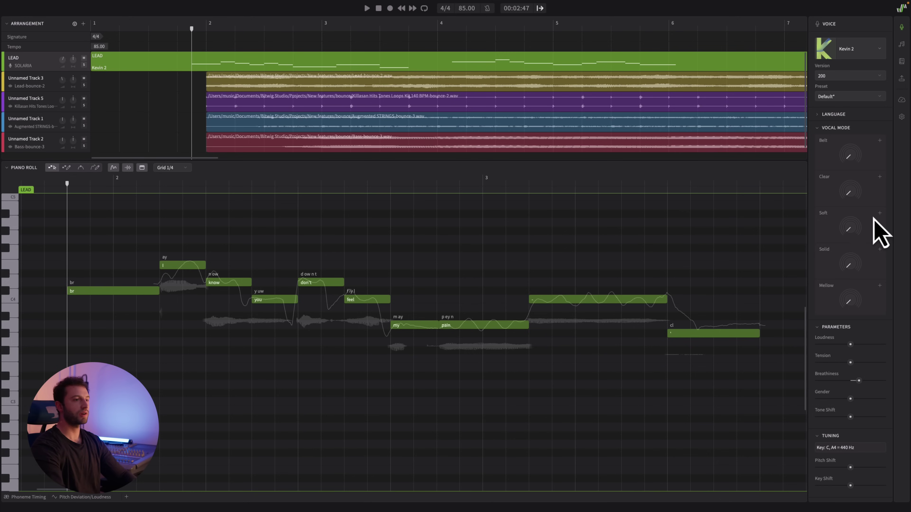
- Split the Mellow and Soft modes, raise Mellow Pronunciation, adjust Soft Pitch and Timbre, and play the phrase
{"action": "left_click", "coordinate": [880, 285]}
{"action": "left_click_drag", "start_coordinate": [871, 301], "coordinate": [873, 287]}
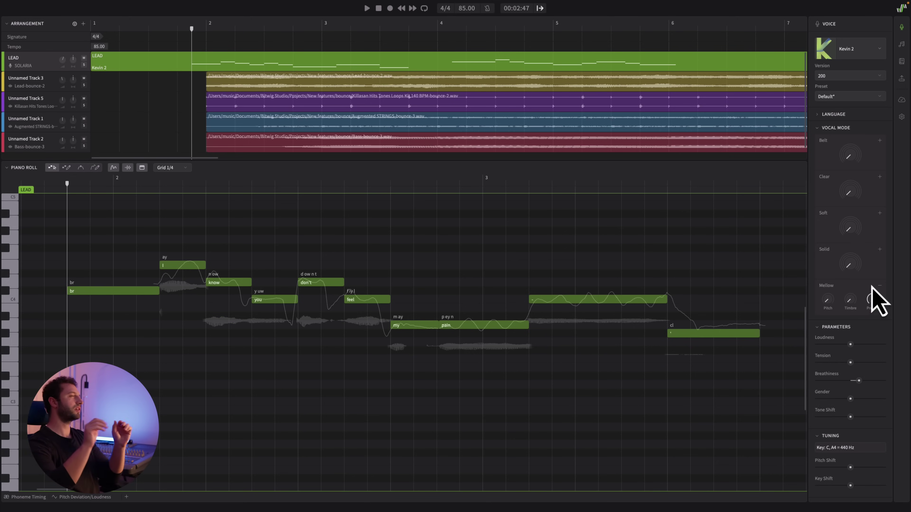
{"action": "left_click", "coordinate": [880, 213]}
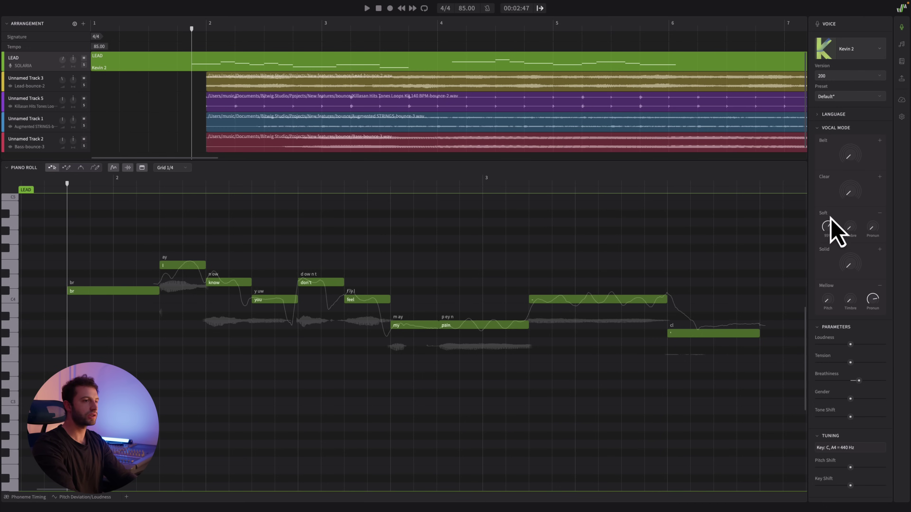
{"action": "left_click_drag", "start_coordinate": [850, 229], "coordinate": [853, 219]}
{"action": "key", "text": "space"}
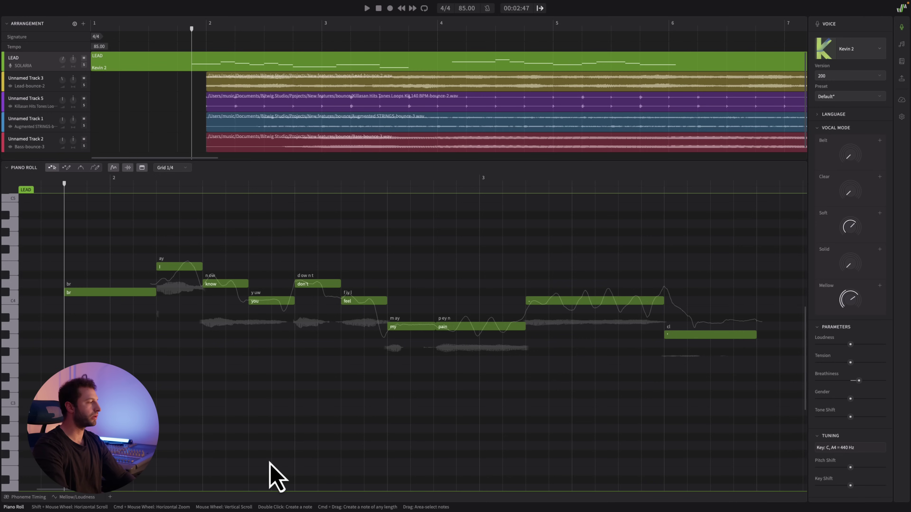
- Show the Mellow parameter curve and draw it falling gradually from the word "I" to near zero at the phrase's end
{"action": "left_click", "coordinate": [80, 497]}
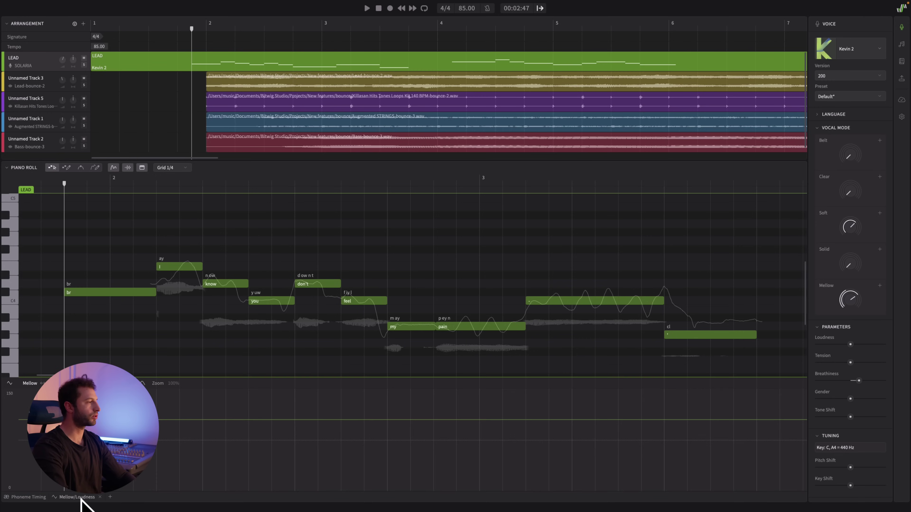
{"action": "left_click", "coordinate": [30, 384]}
{"action": "left_click", "coordinate": [140, 341]}
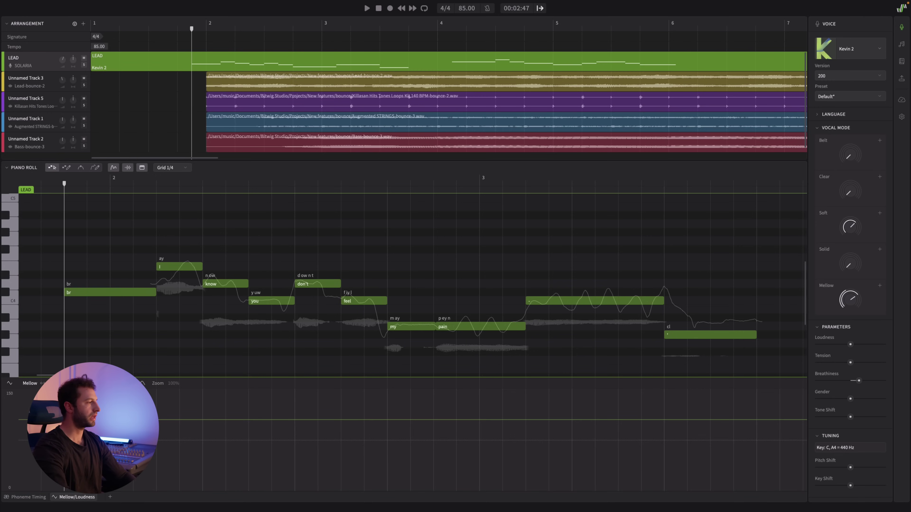
{"action": "mouse_move", "coordinate": [160, 423]}
{"action": "left_mouse_down"}
{"action": "mouse_move", "coordinate": [554, 458]}
{"action": "mouse_move", "coordinate": [706, 492]}
{"action": "mouse_move", "coordinate": [782, 489]}
{"action": "left_mouse_up"}
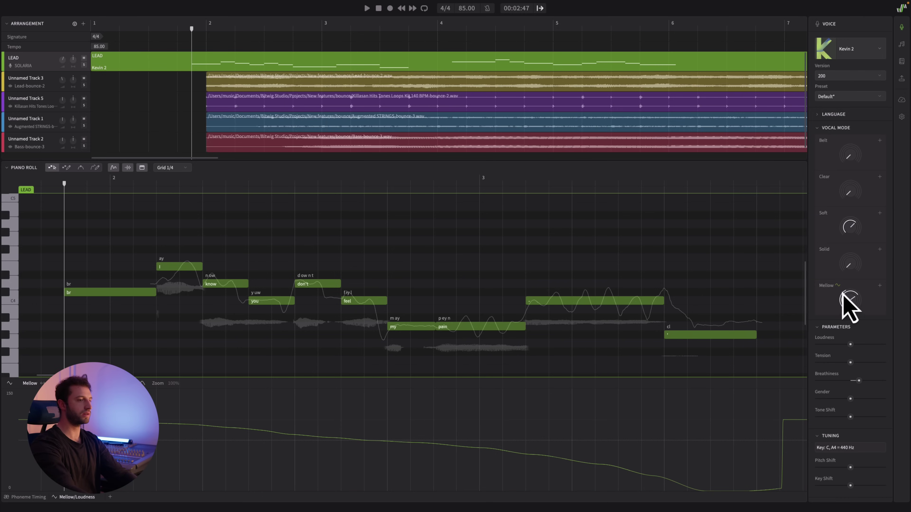
- Play the phrase with the Mellow curve and balance the mode's separate controls with Pitch at zero and Timbre above Pronunciation
{"action": "key", "text": "space"}
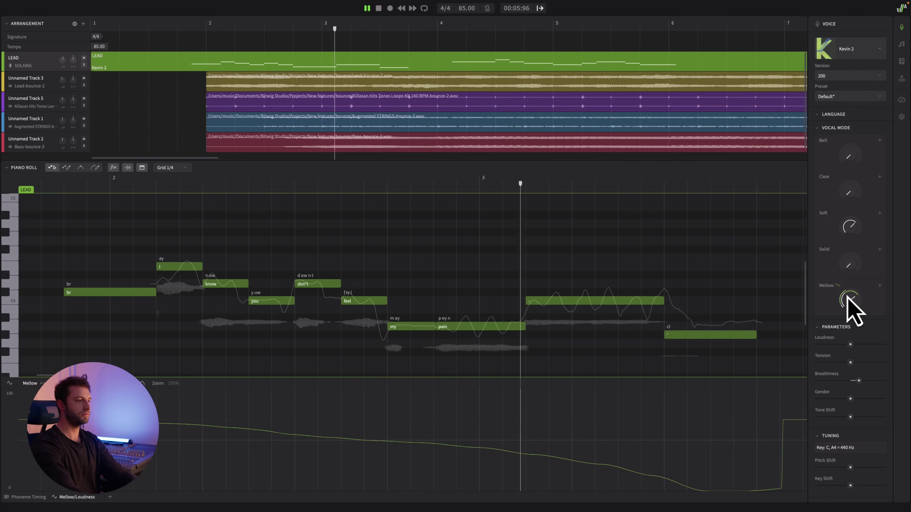
{"action": "key", "text": "space"}
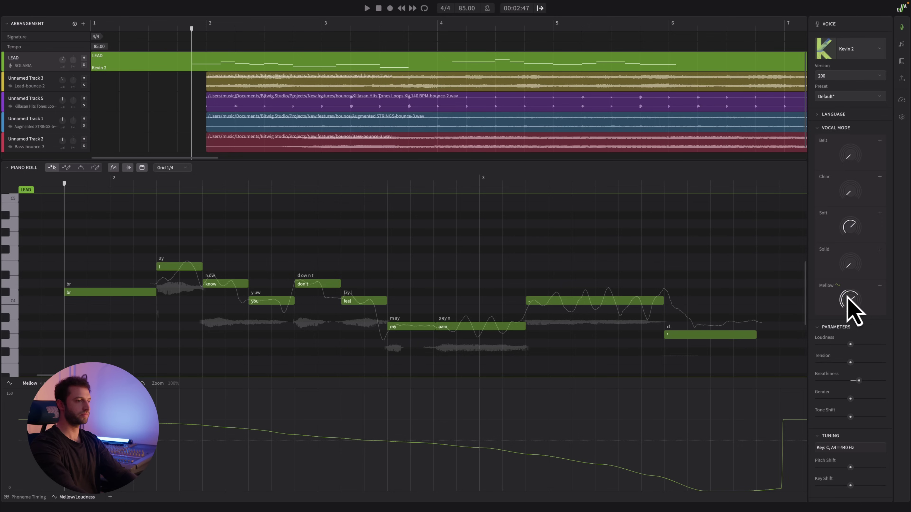
{"action": "left_click", "coordinate": [880, 286]}
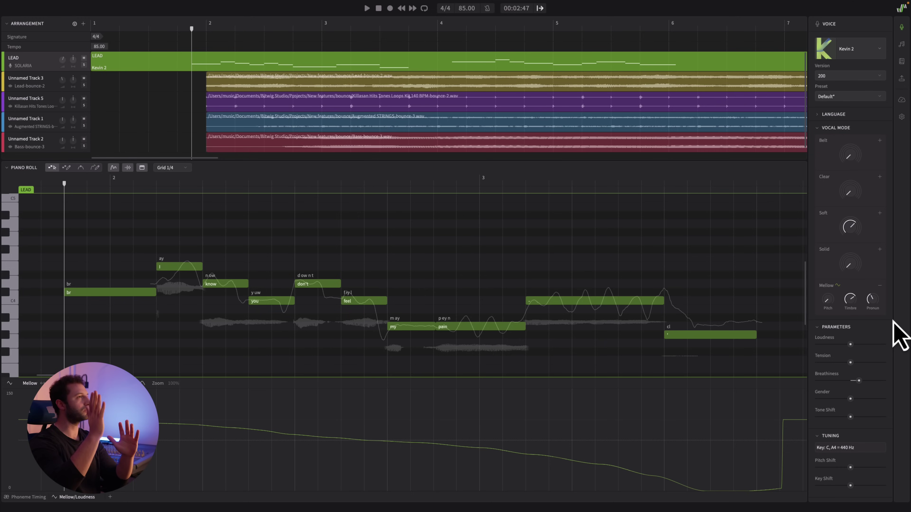
{"action": "left_click", "coordinate": [879, 286]}
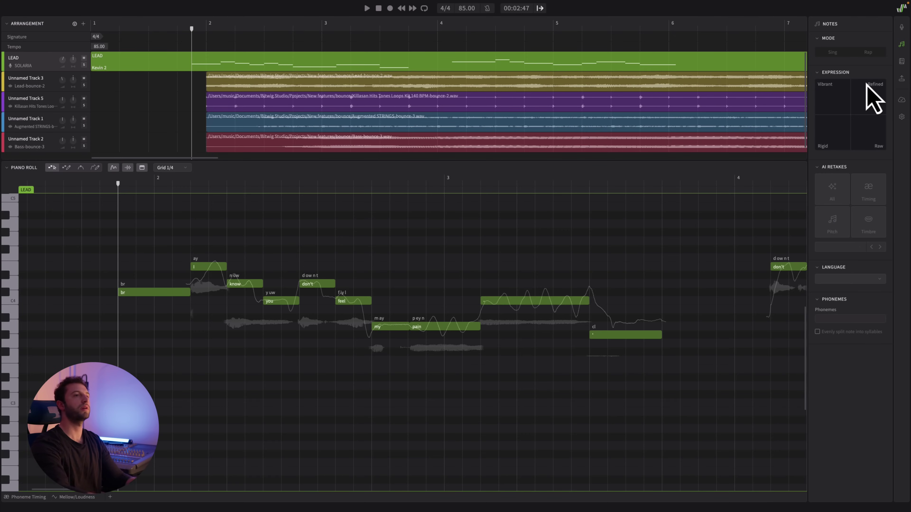
- Select all notes of the first phrase, set their expression to the Vibrant extreme and start playback
{"action": "key", "text": "ctrl+a"}
{"action": "left_click_drag", "start_coordinate": [849, 114], "coordinate": [823, 88]}
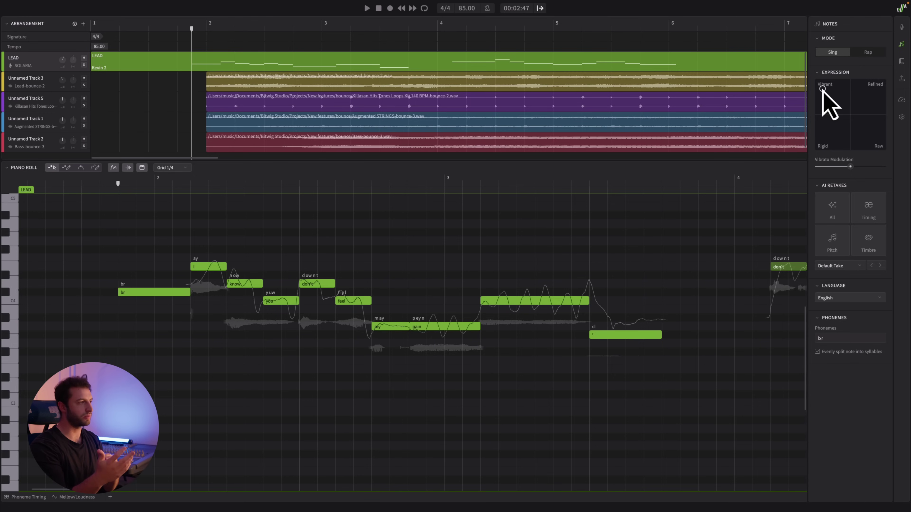
{"action": "key", "text": "space"}
- Try the fully Rigid expression on the selected notes during playback, undo it and stop playback
{"action": "left_click_drag", "start_coordinate": [822, 89], "coordinate": [816, 156]}
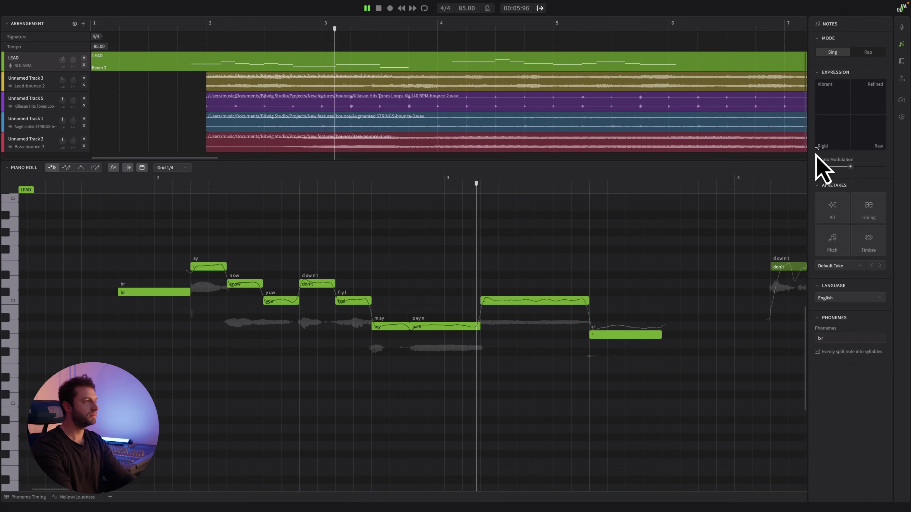
{"action": "key", "text": "ctrl+z"}
{"action": "key", "text": "space"}
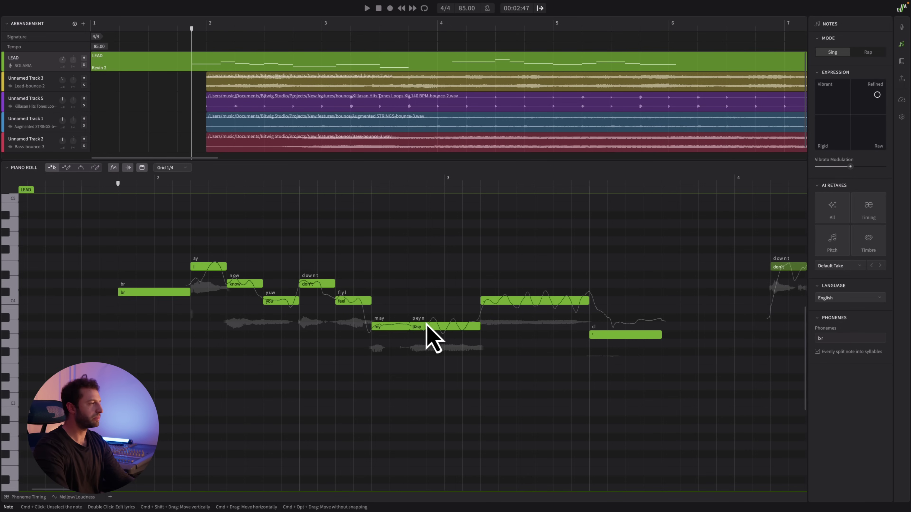
- Move the playhead to the word "feel" in the first phrase and solo the LEAD track
{"action": "left_click", "coordinate": [353, 178]}
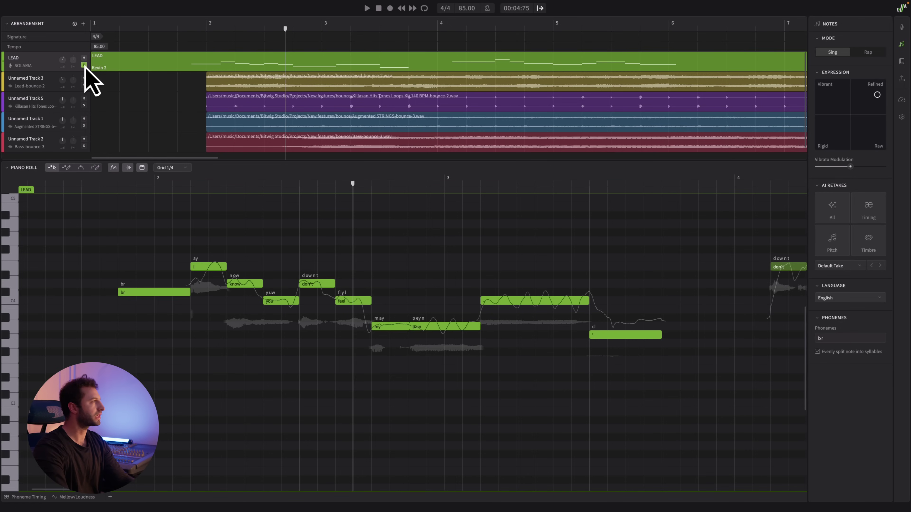
- Listen to the soloed vocal from "feel", show Phoneme Timing, cut the "p" strength in "pain" to zero and replay
{"action": "key", "text": "space"}
{"action": "key", "text": "space"}
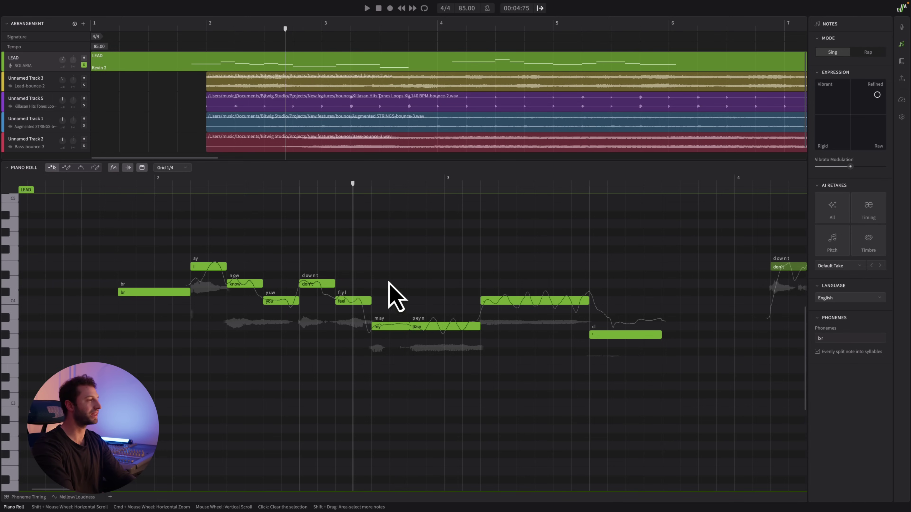
{"action": "left_click", "coordinate": [28, 497]}
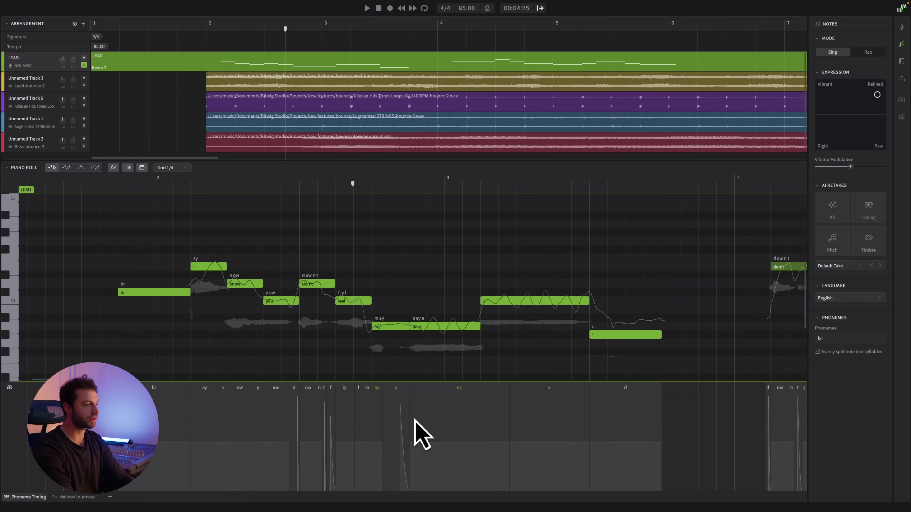
{"action": "left_click_drag", "start_coordinate": [400, 412], "coordinate": [399, 461]}
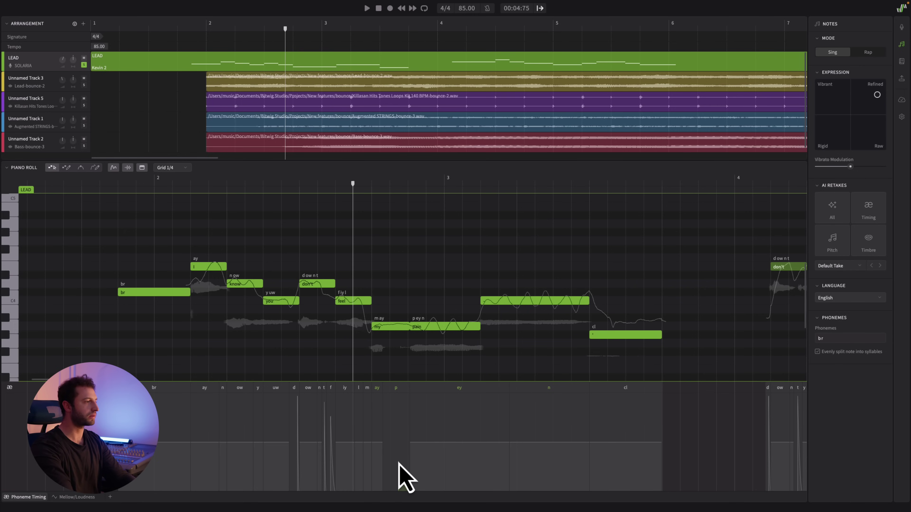
{"action": "key", "text": "space"}
{"action": "key", "text": "space"}
- Raise the strength of the "p" phoneme in "pain" back to a high level and compare it in repeated playback
{"action": "left_click_drag", "start_coordinate": [398, 461], "coordinate": [398, 412]}
{"action": "key", "text": "space"}
{"action": "key", "text": "space"}
{"action": "key", "text": "space"}
{"action": "key", "text": "space"}
{"action": "key", "text": "space"}
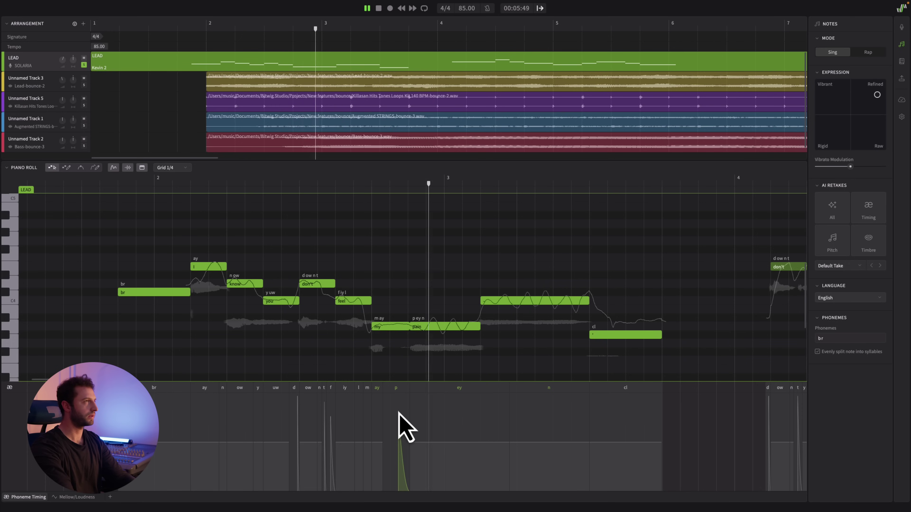
{"action": "key", "text": "space"}
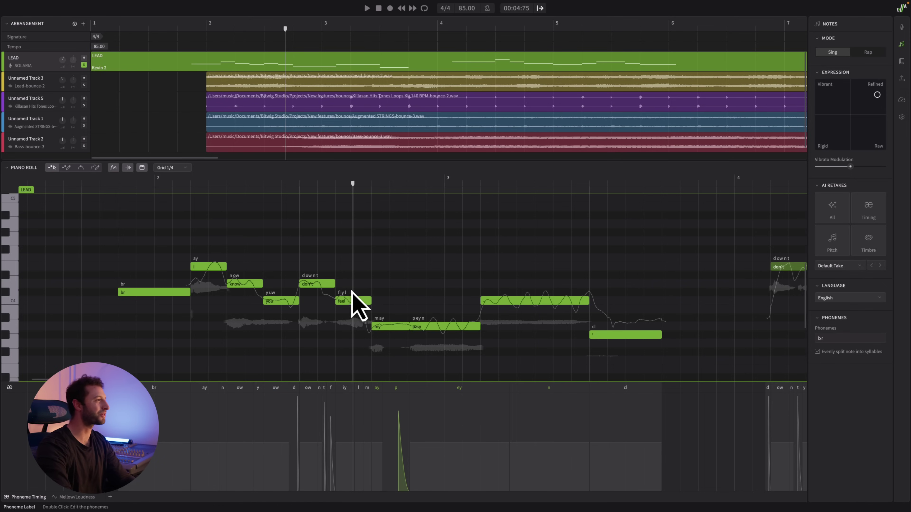
- Place the playhead before the word "I" and reset the phrase's expression to the centre after a slight shift towards Vibrant
{"action": "left_click", "coordinate": [178, 183]}
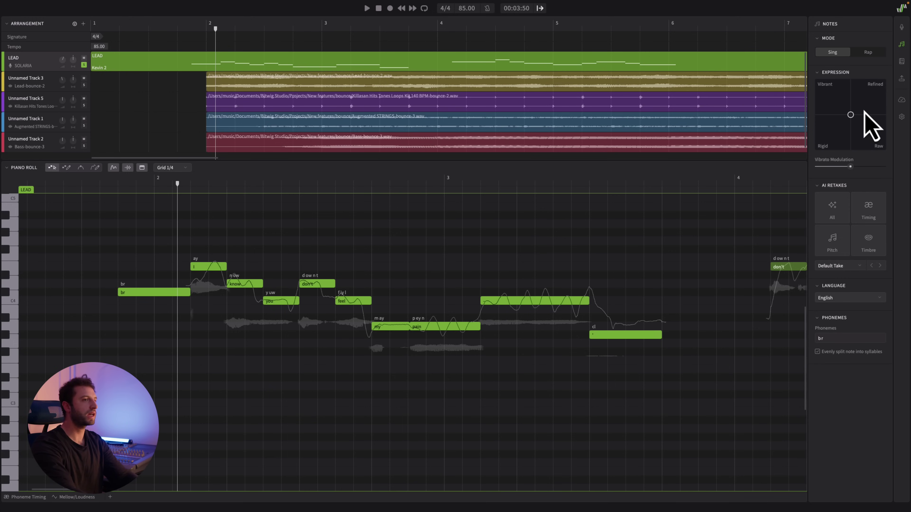
{"action": "left_click_drag", "start_coordinate": [850, 115], "coordinate": [845, 108]}
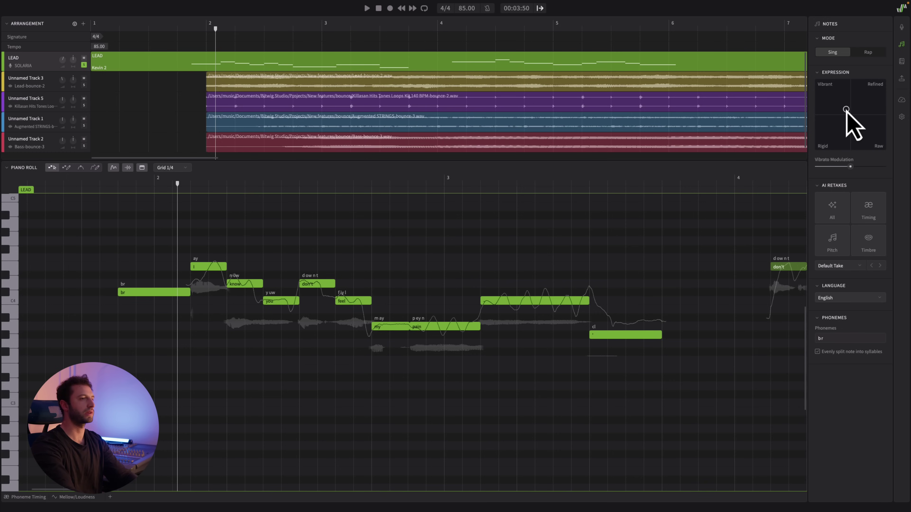
{"action": "double_click", "coordinate": [845, 108]}
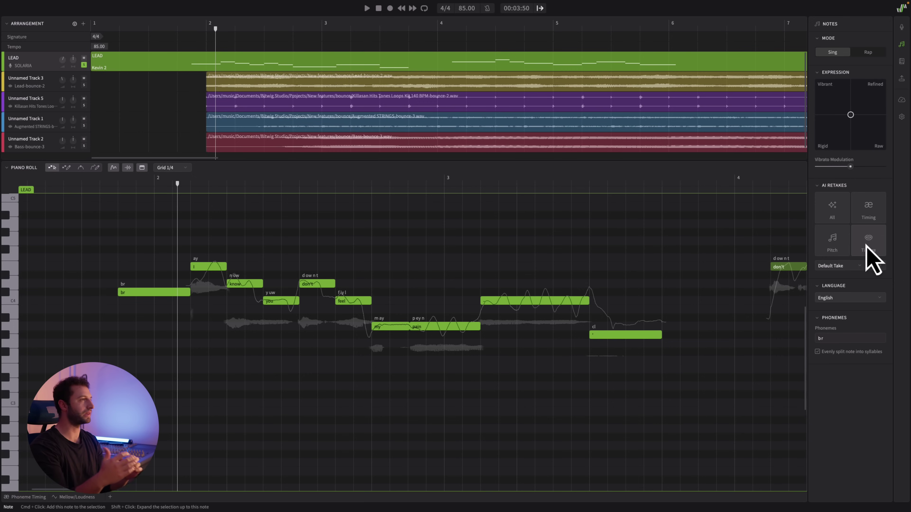
- Generate two AI retakes of all aspects for the selected phrase, listen to them and stop playback
{"action": "left_click", "coordinate": [831, 217]}
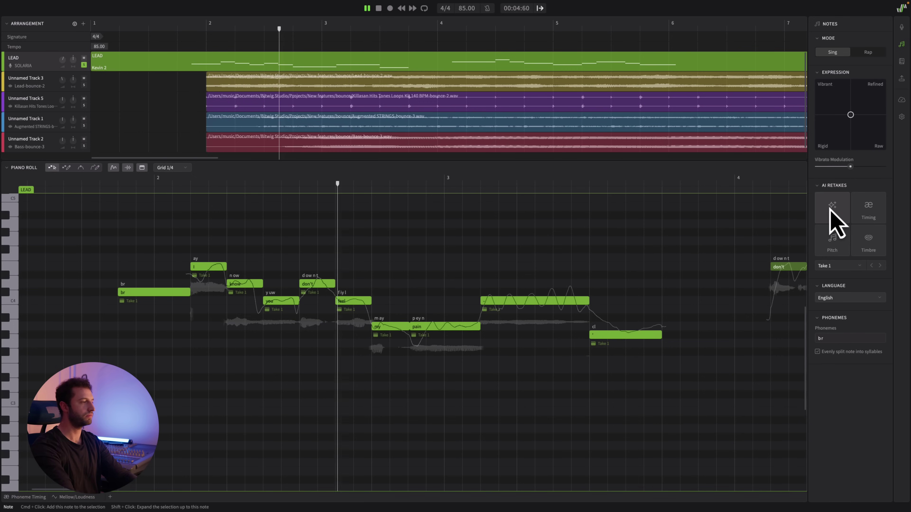
{"action": "left_click", "coordinate": [831, 216]}
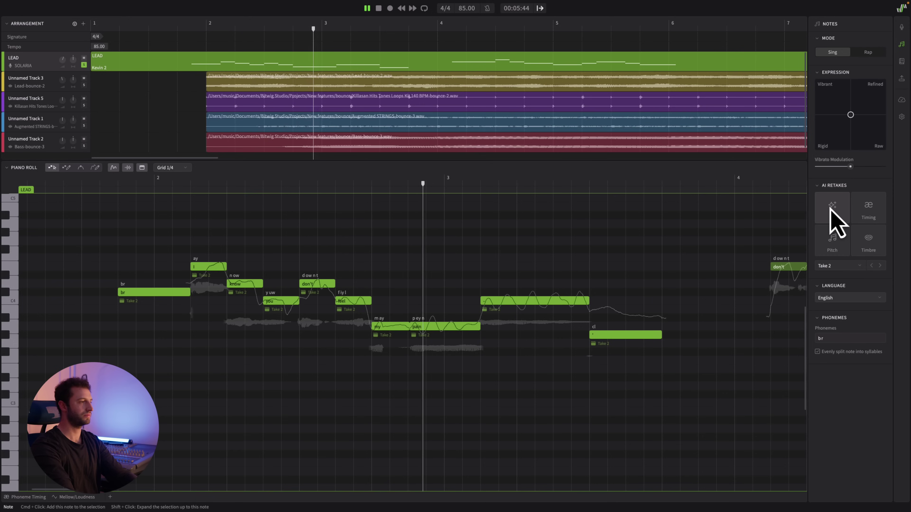
{"action": "key", "text": "space"}
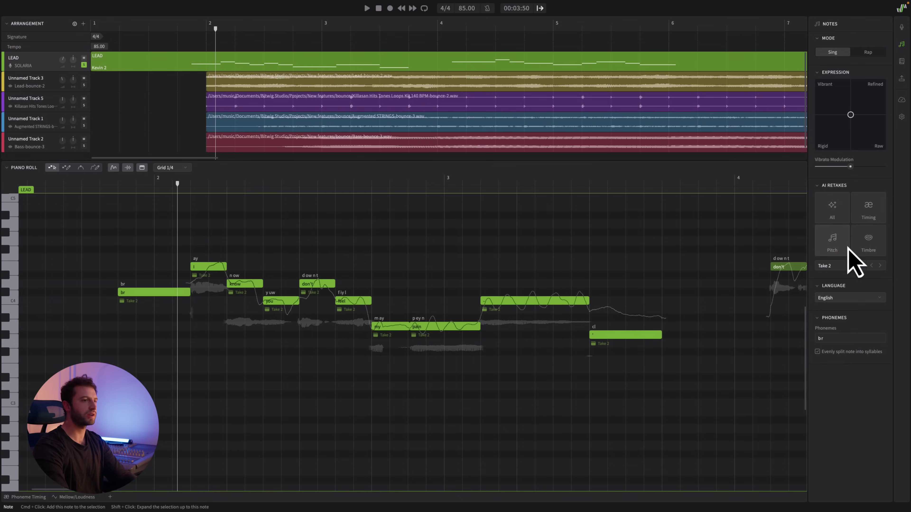
- Generate two timing-only AI retakes of the selected phrase and play it back, including from the opening breath
{"action": "left_click", "coordinate": [871, 220]}
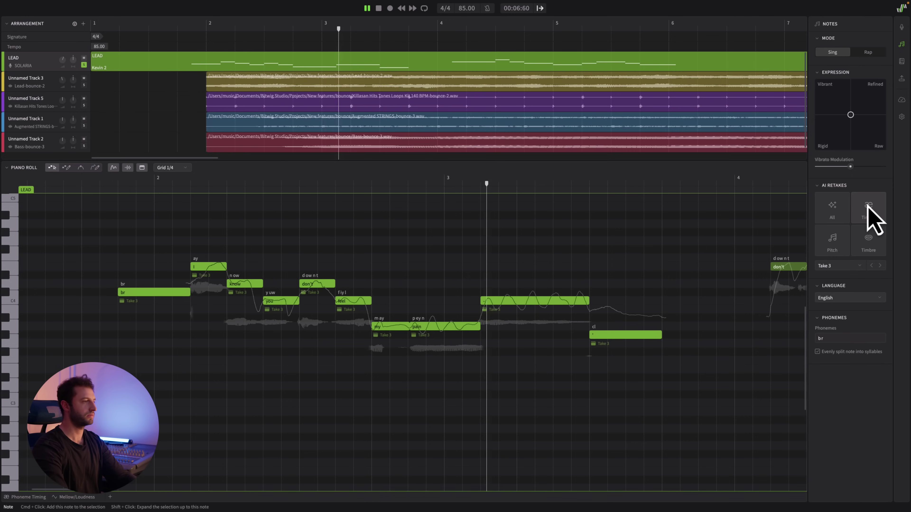
{"action": "key", "text": "space"}
{"action": "left_click", "coordinate": [871, 220]}
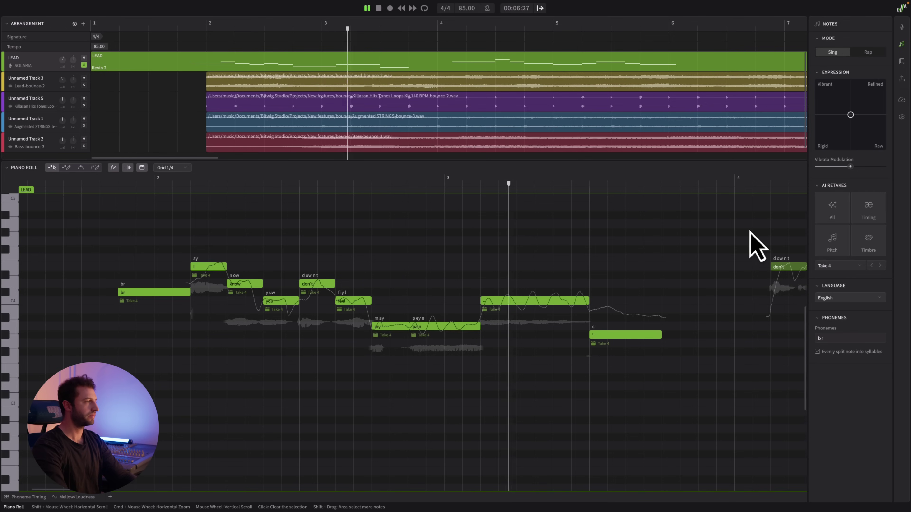
{"action": "key", "text": "space"}
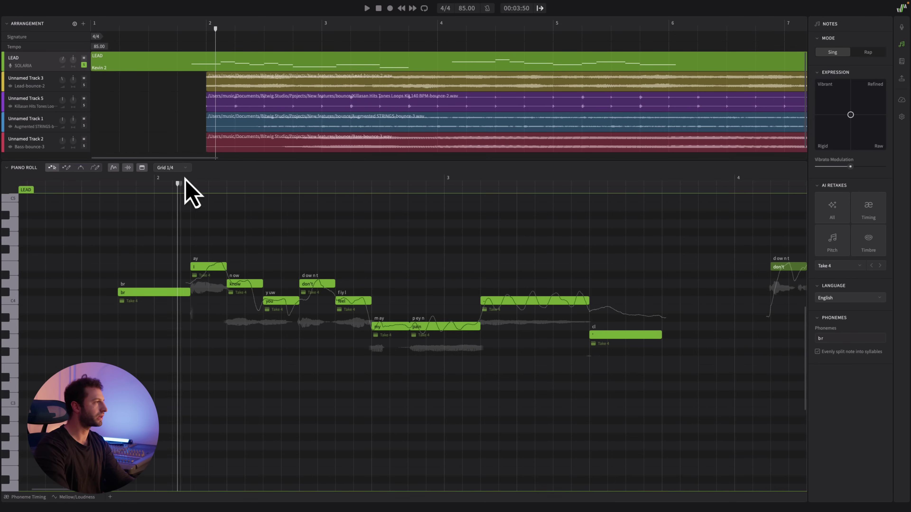
{"action": "left_click", "coordinate": [148, 180]}
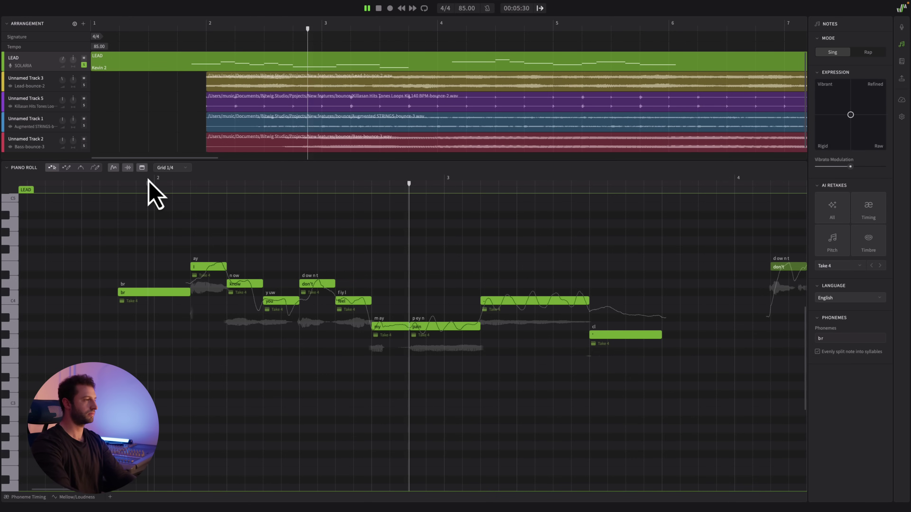
{"action": "key", "text": "space"}
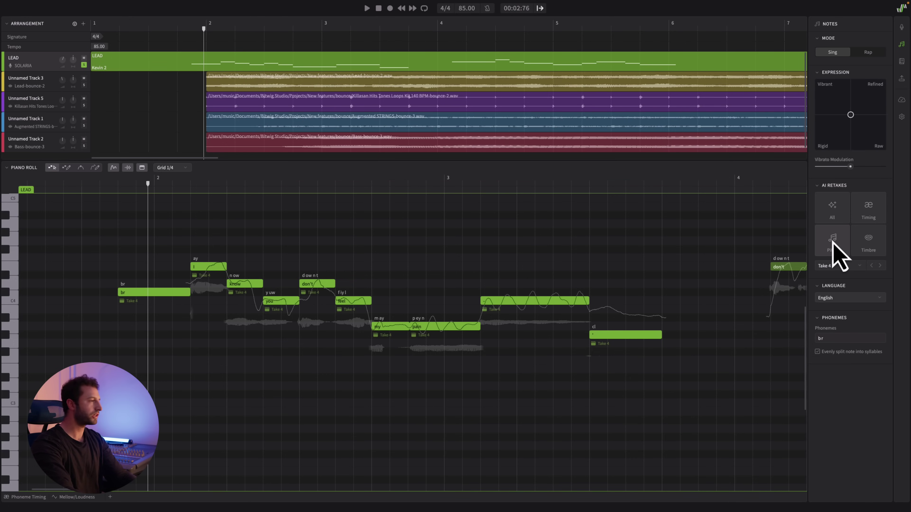
- Generate a timbre-only AI retake of the selected phrase and play it from the start of the breath note
{"action": "left_click", "coordinate": [878, 241]}
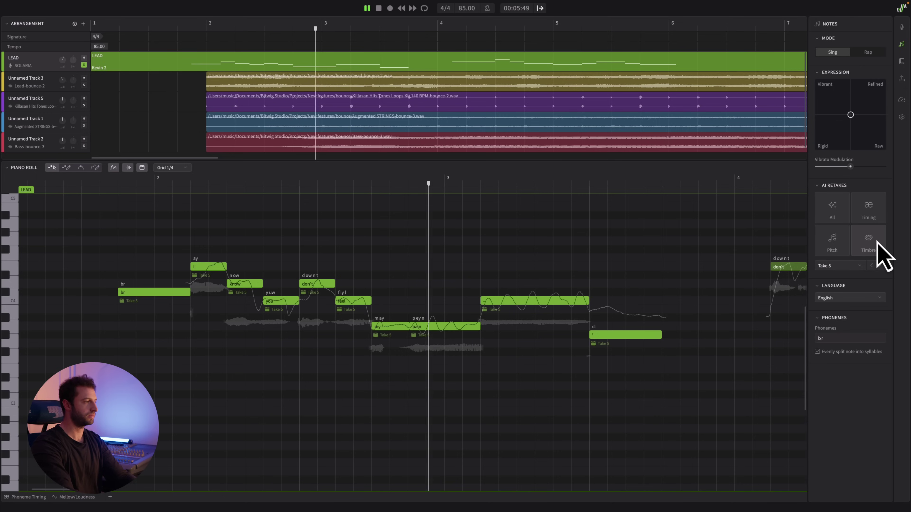
{"action": "key", "text": "space"}
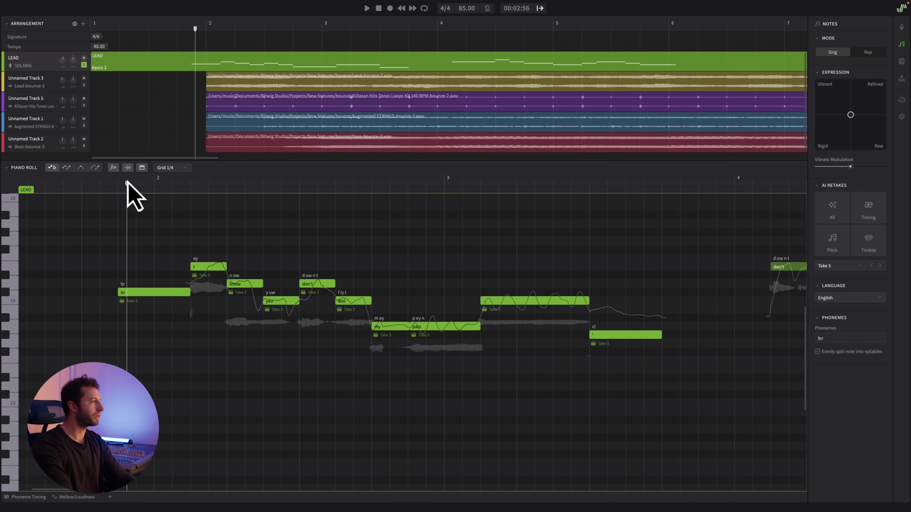
{"action": "key", "text": "space"}
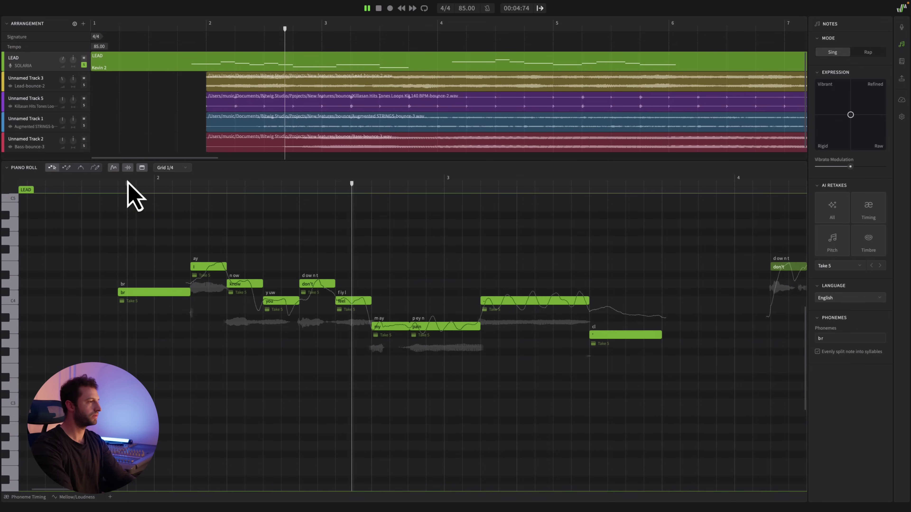
{"action": "key", "text": "space"}
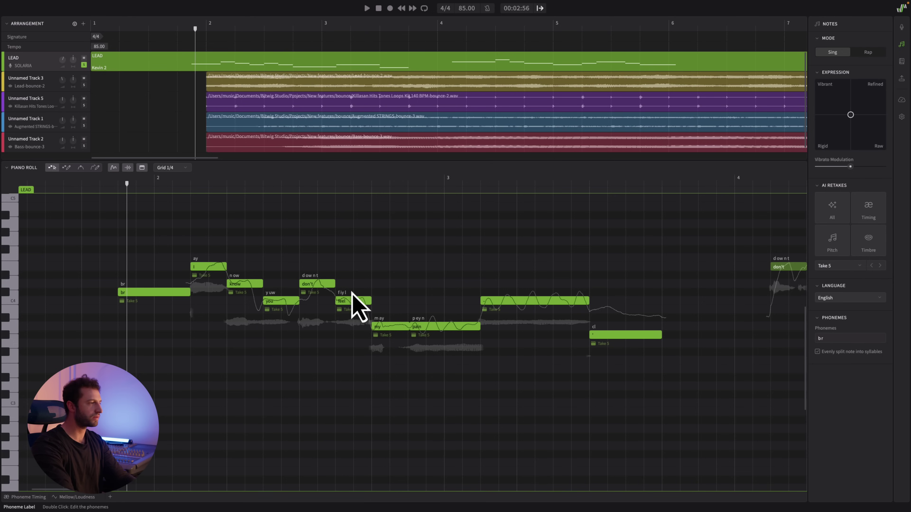
- Assign Take 2 to the words "feel", "my" and "pain", and play the combined phrase
{"action": "left_click", "coordinate": [349, 310]}
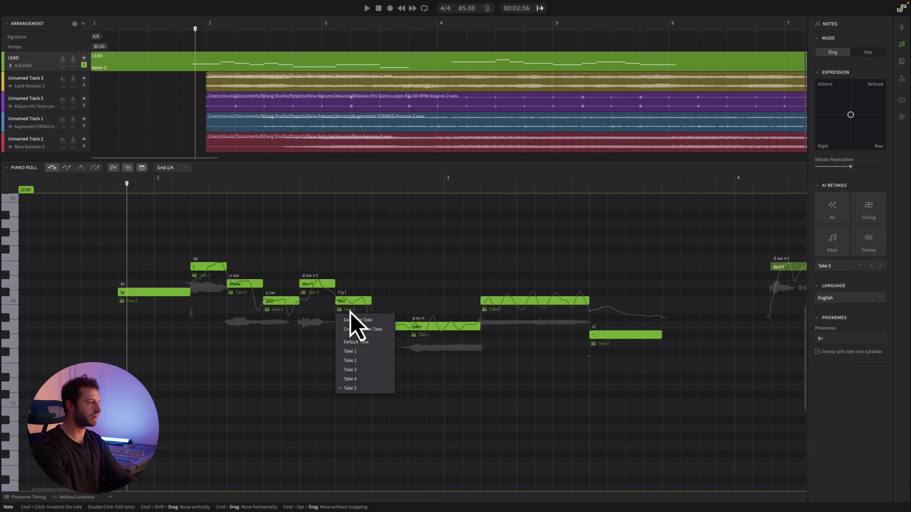
{"action": "left_click", "coordinate": [352, 361]}
{"action": "left_click", "coordinate": [380, 336]}
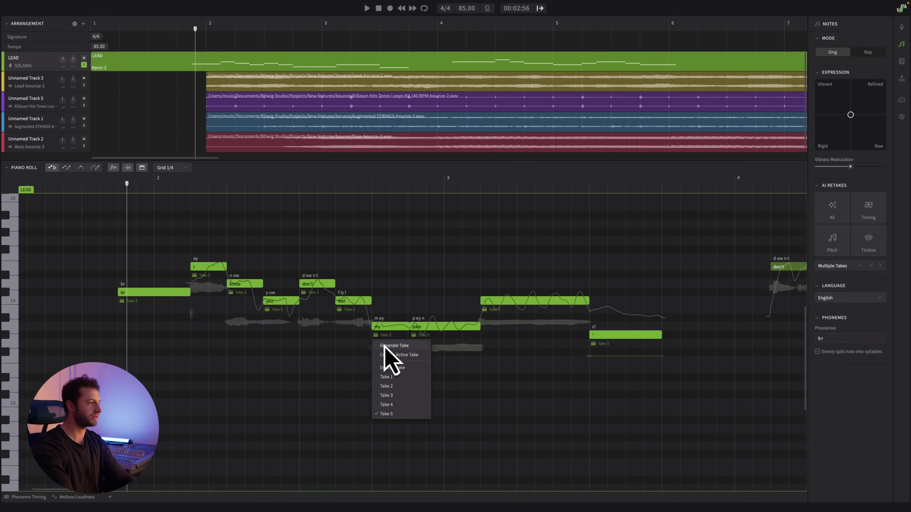
{"action": "left_click", "coordinate": [382, 387]}
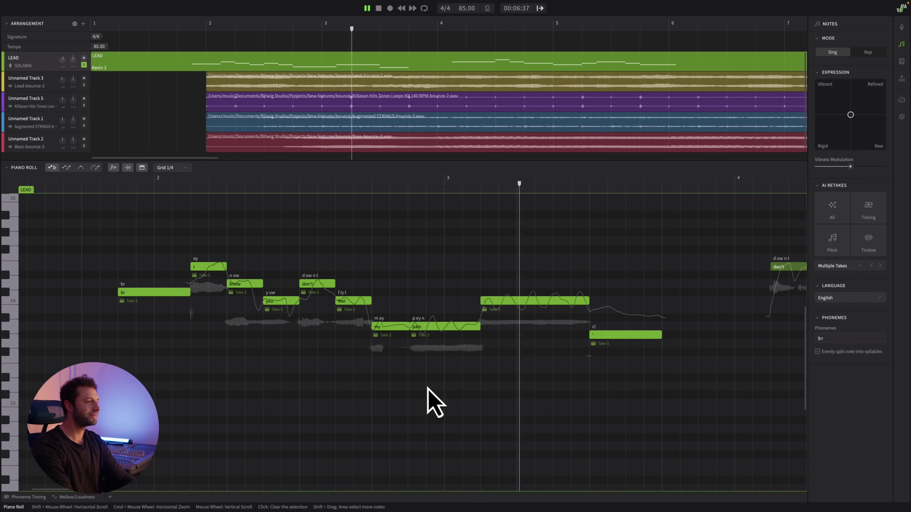
{"action": "key", "text": "space"}
- Select the long held note after "pain", set its Vibrato Modulation to 0.49 and listen to the phrase
{"action": "left_click", "coordinate": [532, 338]}
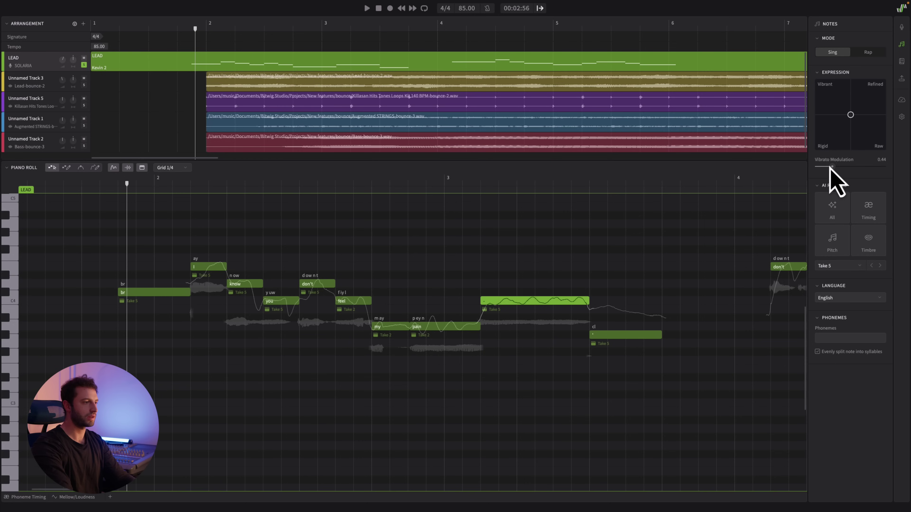
{"action": "key", "text": "space"}
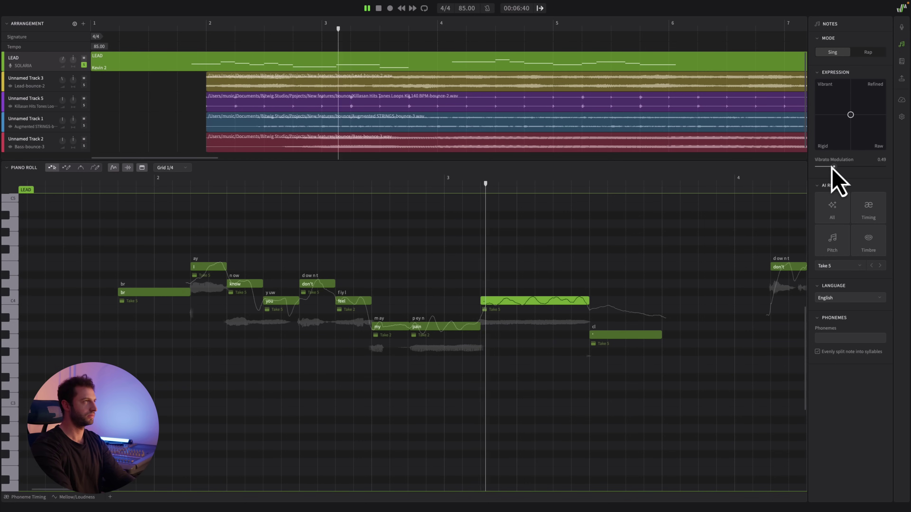
{"action": "key", "text": "space"}
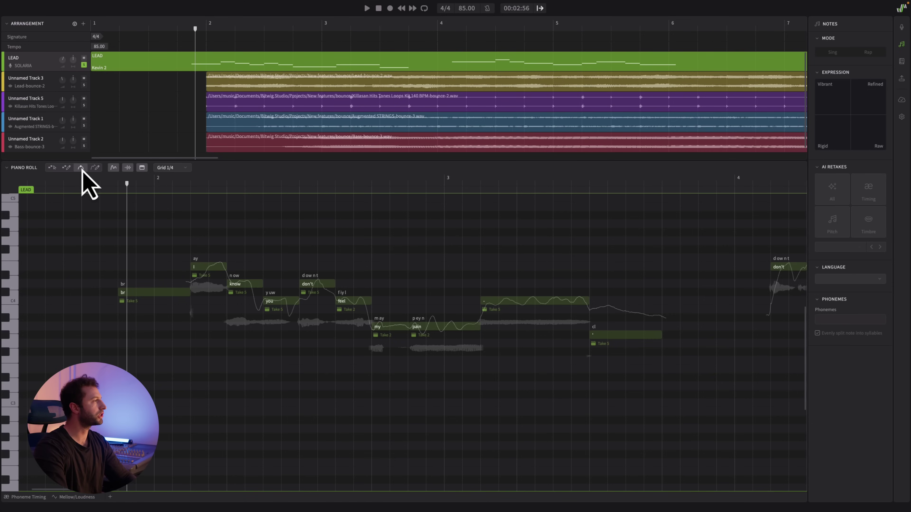
- Try drawing a smooth freehand pitch curve from "I" through "know" to "you"
{"action": "left_click", "coordinate": [95, 167]}
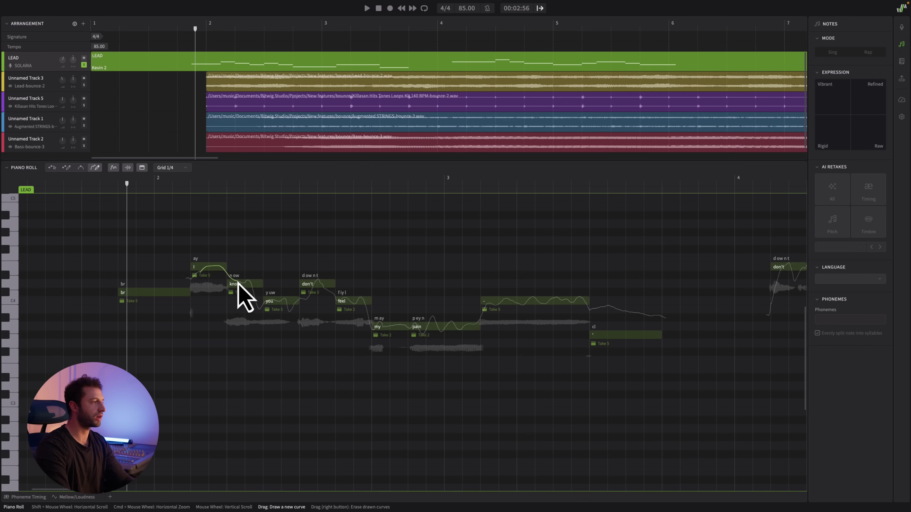
{"action": "left_click_drag", "start_coordinate": [238, 283], "coordinate": [264, 301]}
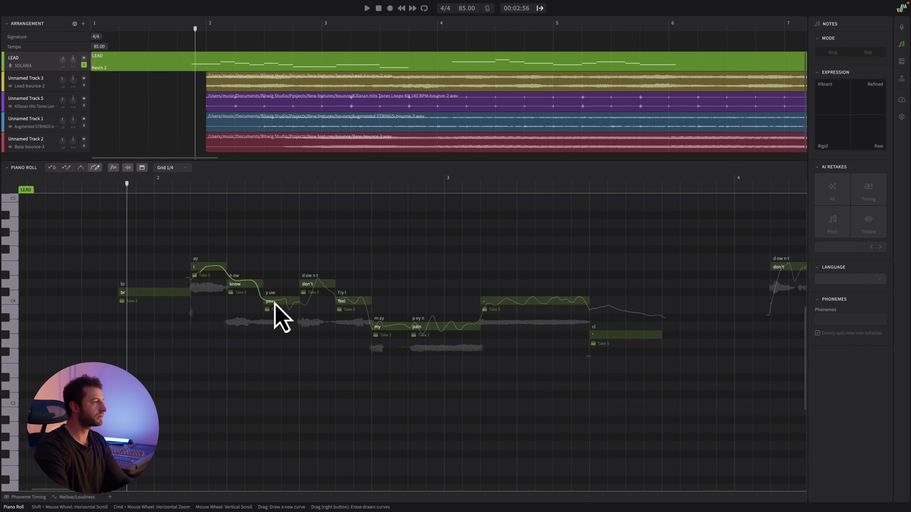
- Switch to pitch control point editing, play the phrase, and lower the point at the end of "feel" before "my"
{"action": "key", "text": "3"}
{"action": "key", "text": "space"}
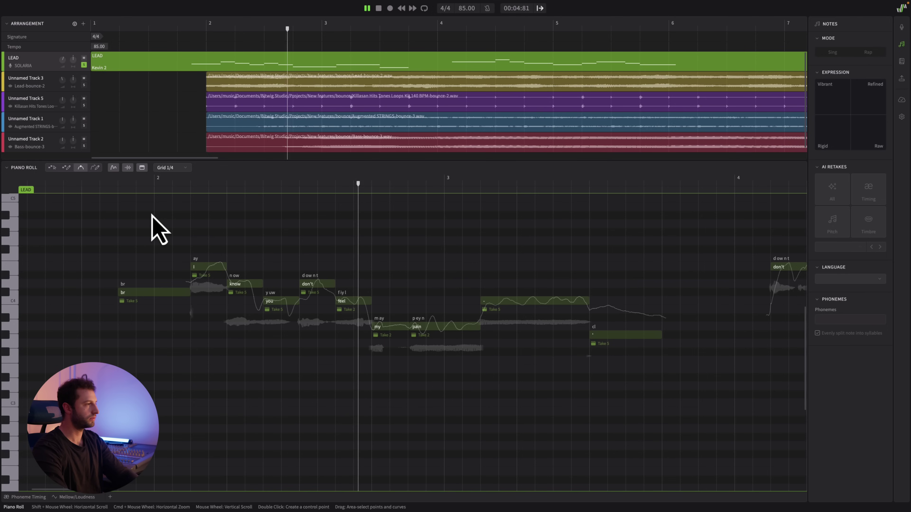
{"action": "key", "text": "space"}
{"action": "scroll", "coordinate": [369, 303], "scroll_direction": "up", "scroll_amount": 3}
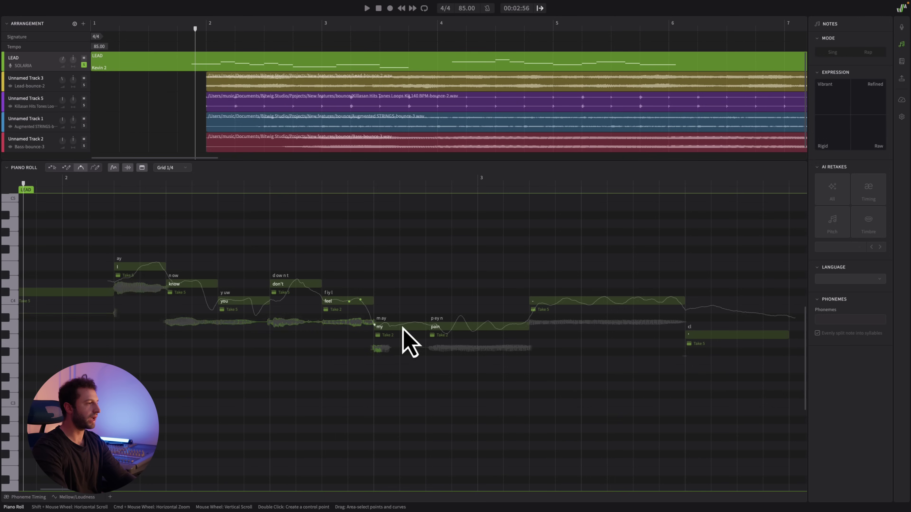
{"action": "left_click_drag", "start_coordinate": [424, 279], "coordinate": [337, 346]}
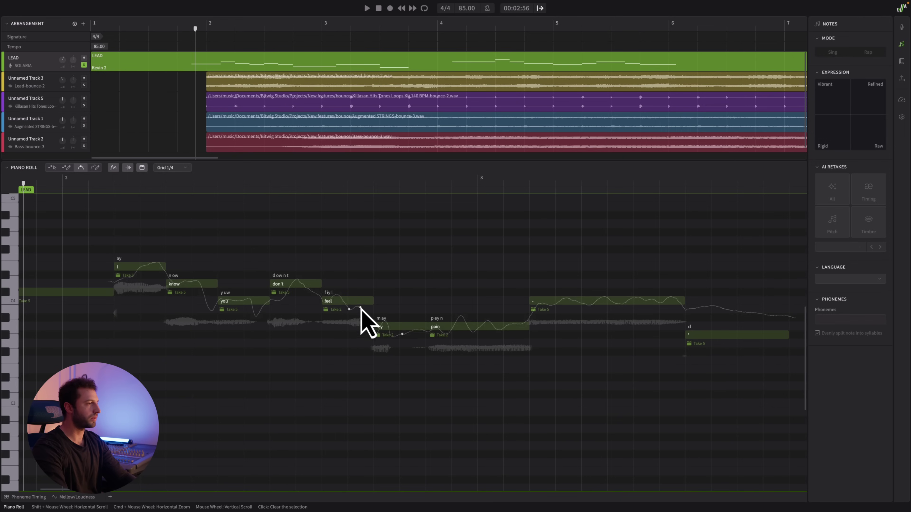
{"action": "left_click_drag", "start_coordinate": [361, 301], "coordinate": [360, 313]}
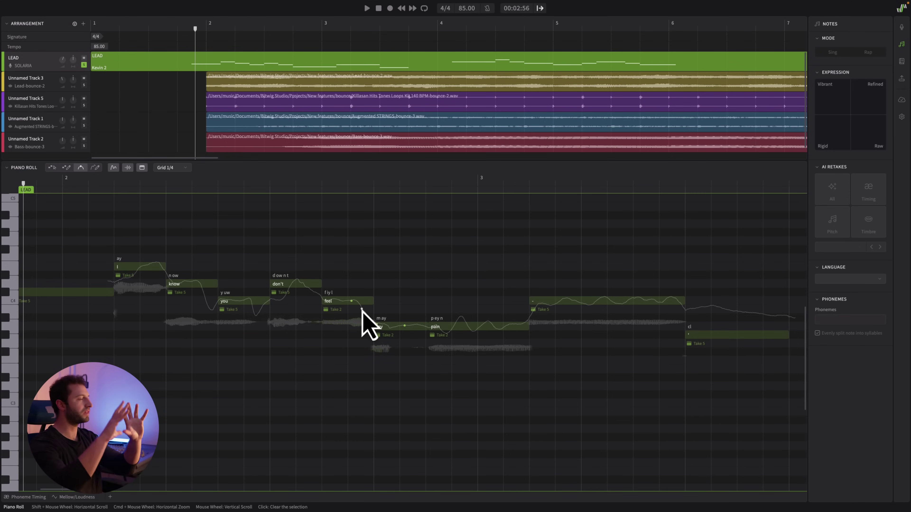
- Play from just before "you", lower the pitch point at the end of "feel" to the level of "my" and replay
{"action": "left_click", "coordinate": [214, 193]}
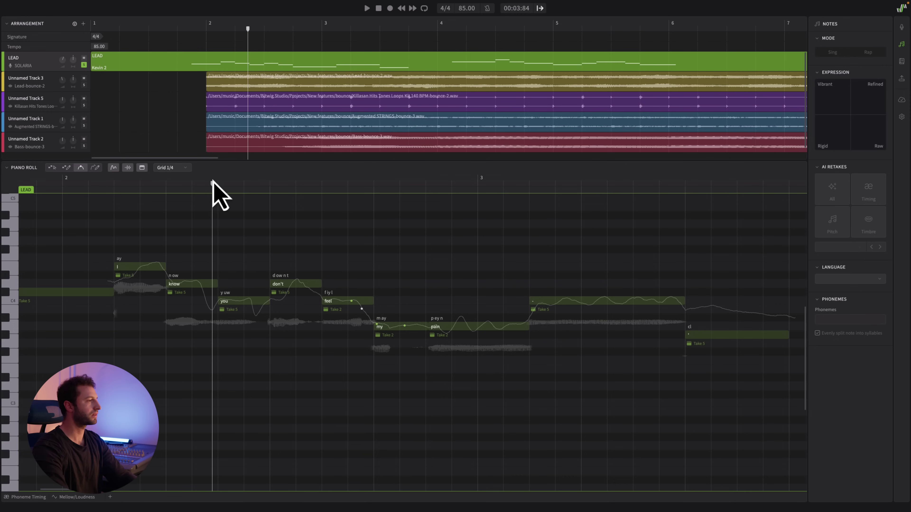
{"action": "key", "text": "space"}
{"action": "key", "text": "space"}
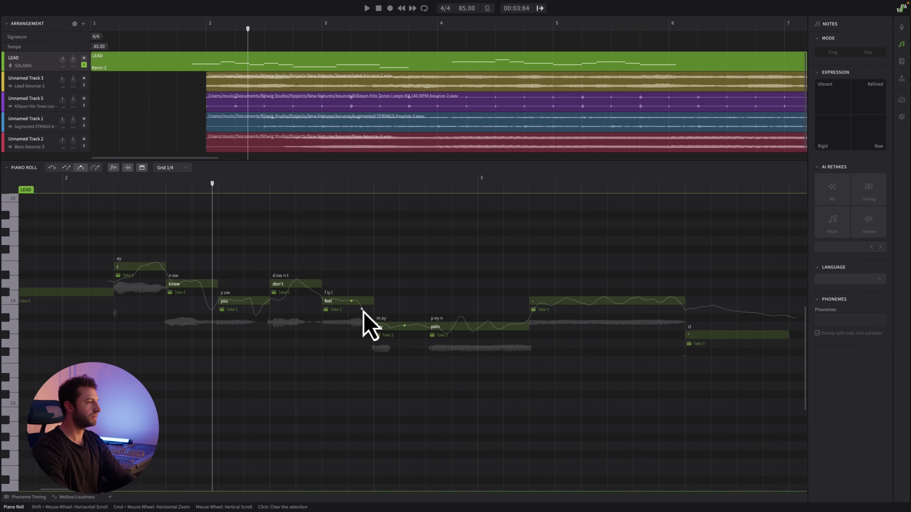
{"action": "key", "text": "space"}
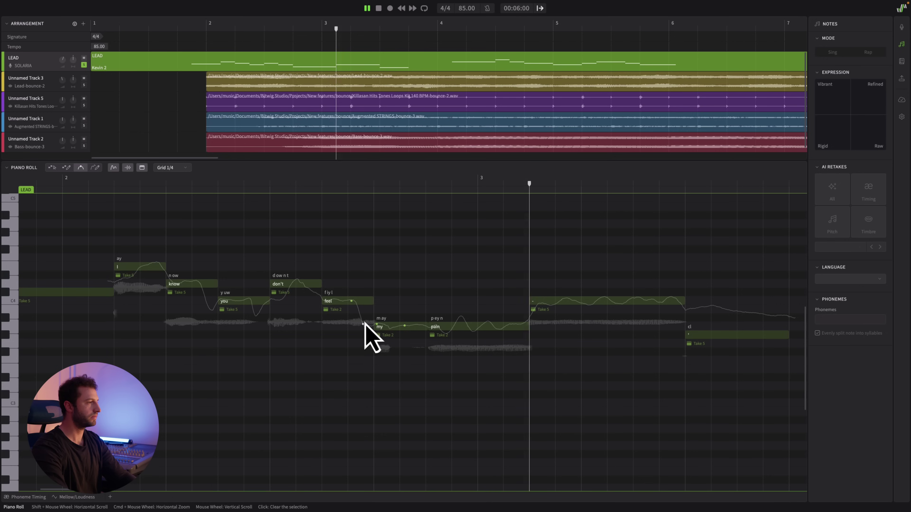
- Try lowering the pitch point at the end of "feel" well below "my", replay the phrase, and bring the point back up to "my"
{"action": "key", "text": "space"}
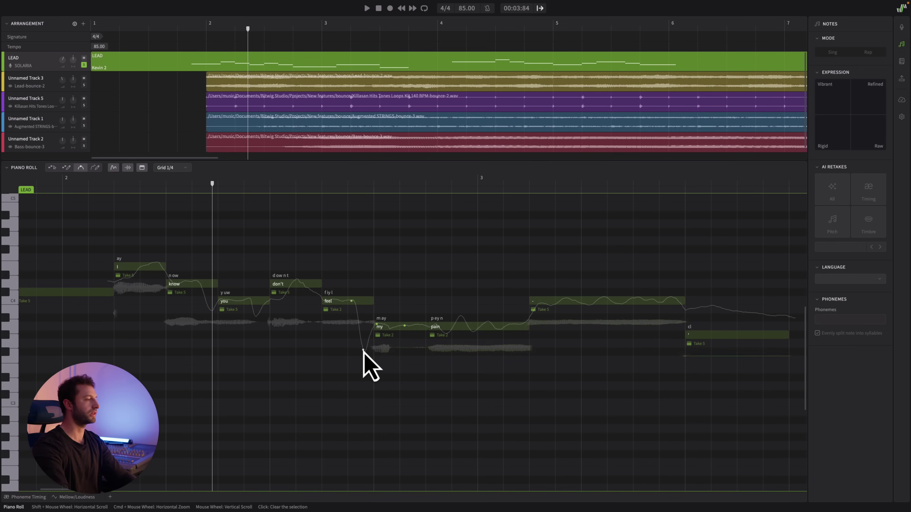
{"action": "key", "text": "space"}
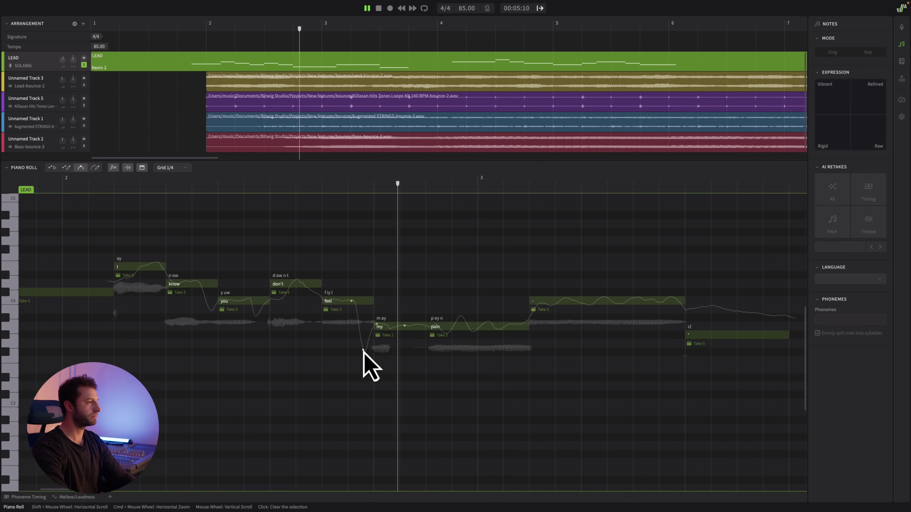
{"action": "key", "text": "space"}
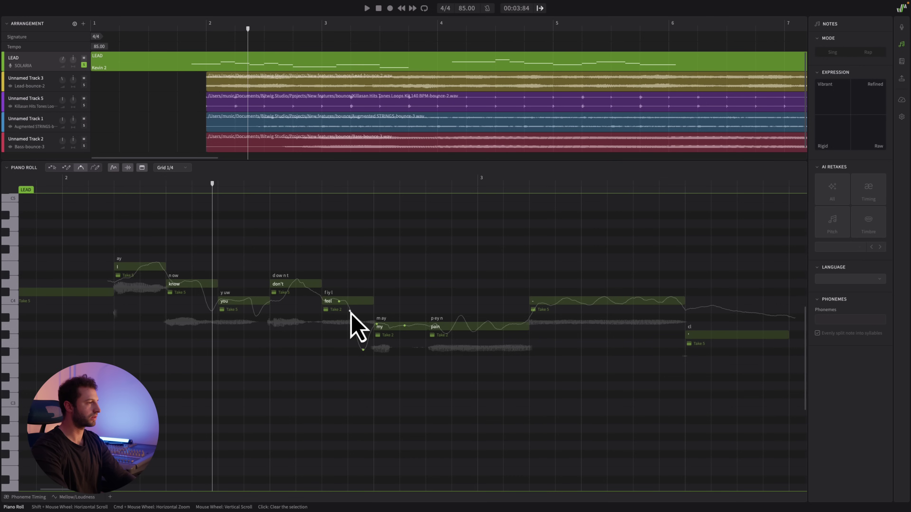
{"action": "key", "text": "space"}
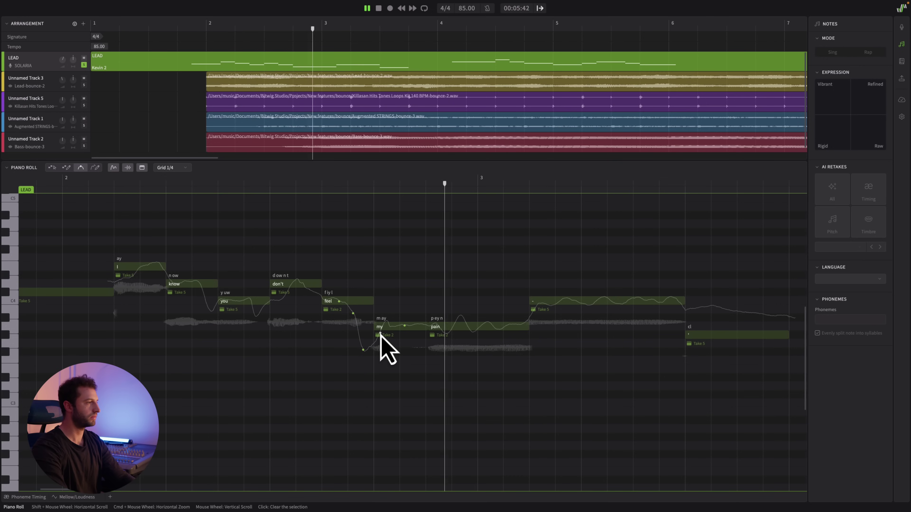
{"action": "left_click_drag", "start_coordinate": [363, 350], "coordinate": [380, 326]}
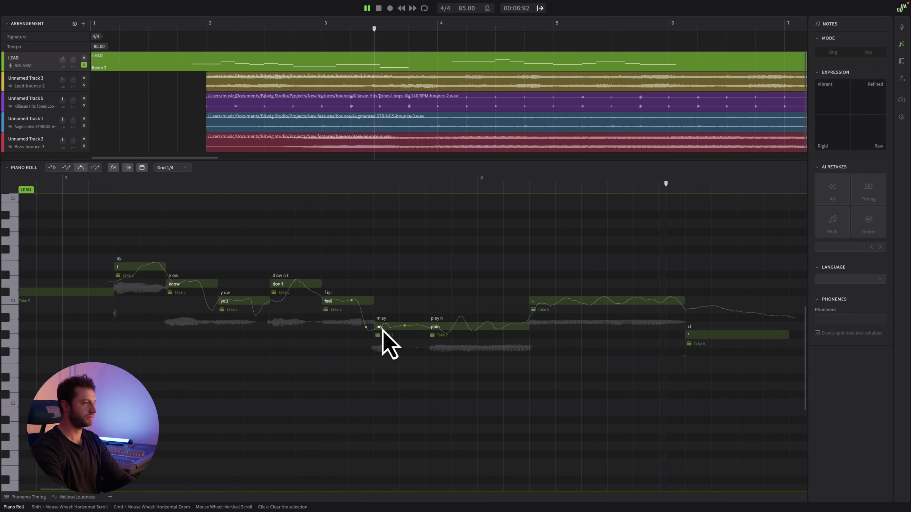
{"action": "key", "text": "space"}
- Draw a smooth freehand pitch curve over "know" and "you"
{"action": "left_click_drag", "start_coordinate": [463, 263], "coordinate": [256, 371]}
{"action": "left_click_drag", "start_coordinate": [481, 261], "coordinate": [316, 355]}
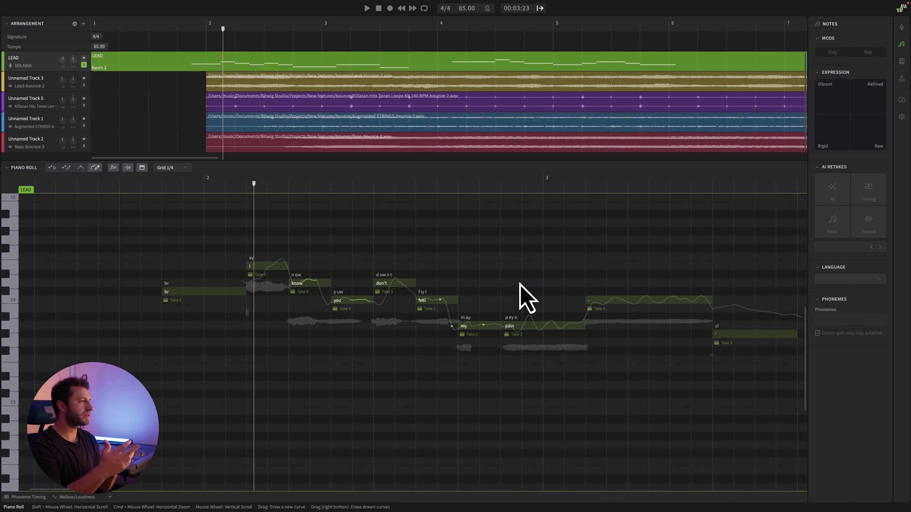
- Return to note editing, select the notes from "br" through "pain", and move them about half a beat earlier
{"action": "scroll", "coordinate": [520, 284], "scroll_direction": "up", "scroll_amount": 2}
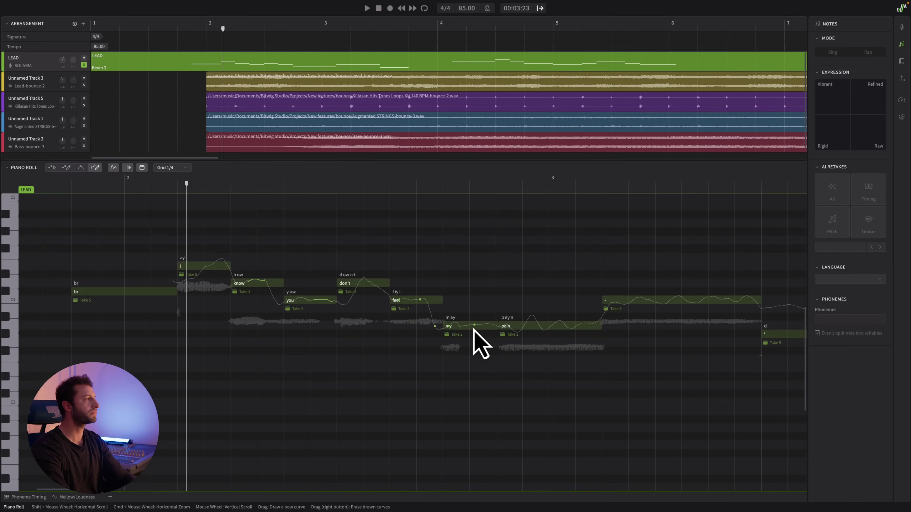
{"action": "left_click", "coordinate": [52, 167]}
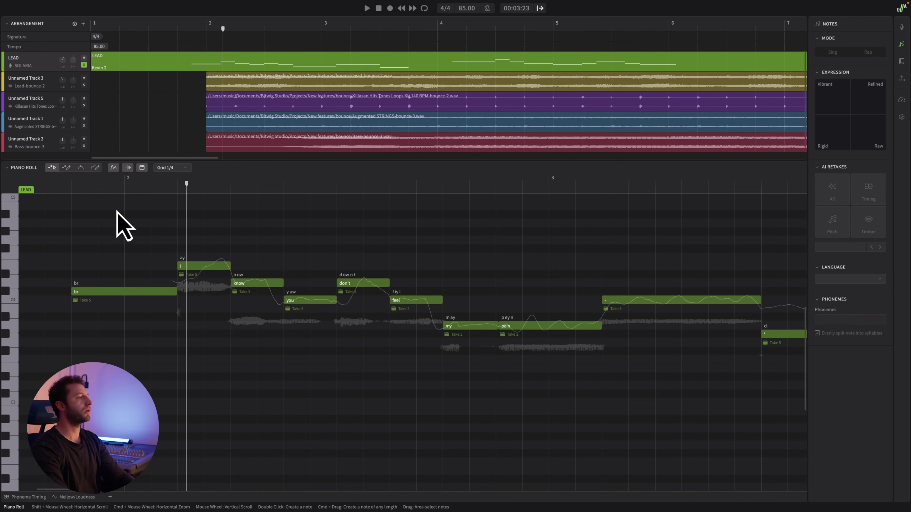
{"action": "left_click_drag", "start_coordinate": [143, 232], "coordinate": [584, 378]}
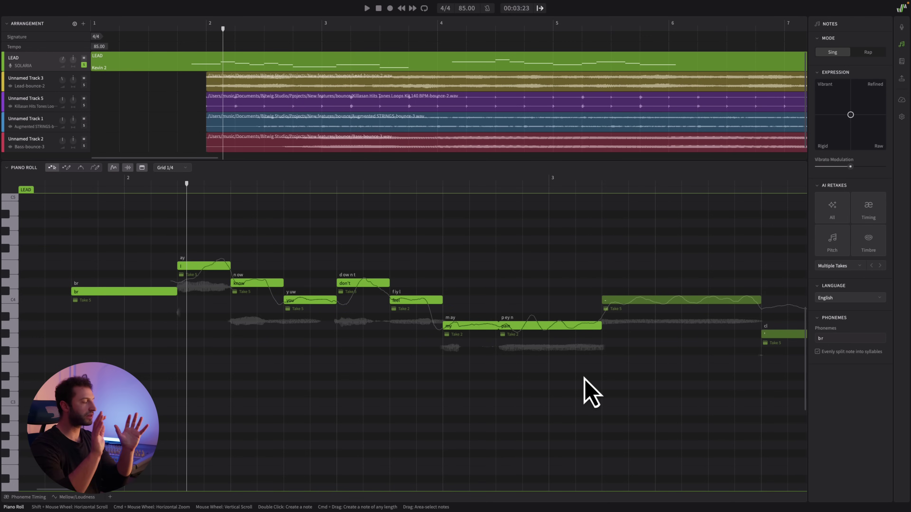
{"action": "scroll", "coordinate": [584, 377], "scroll_direction": "down", "scroll_amount": 3}
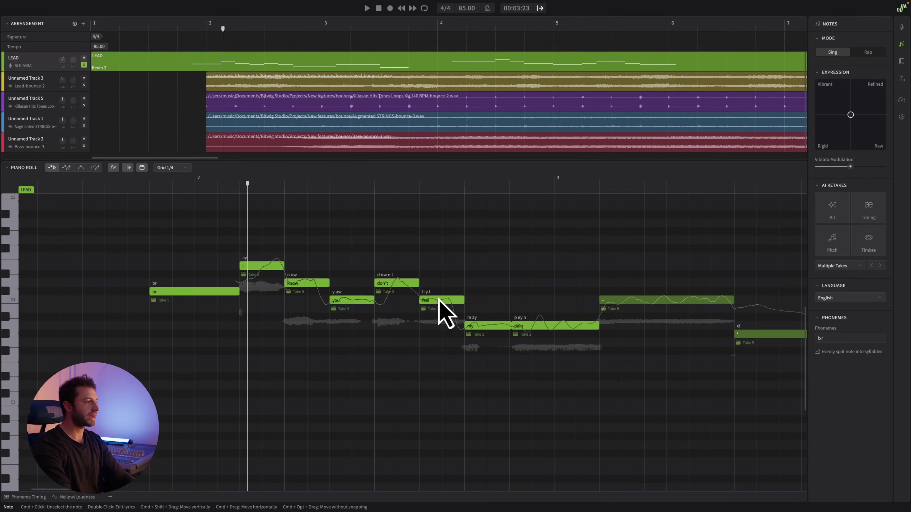
{"action": "left_click_drag", "start_coordinate": [429, 300], "coordinate": [390, 301]}
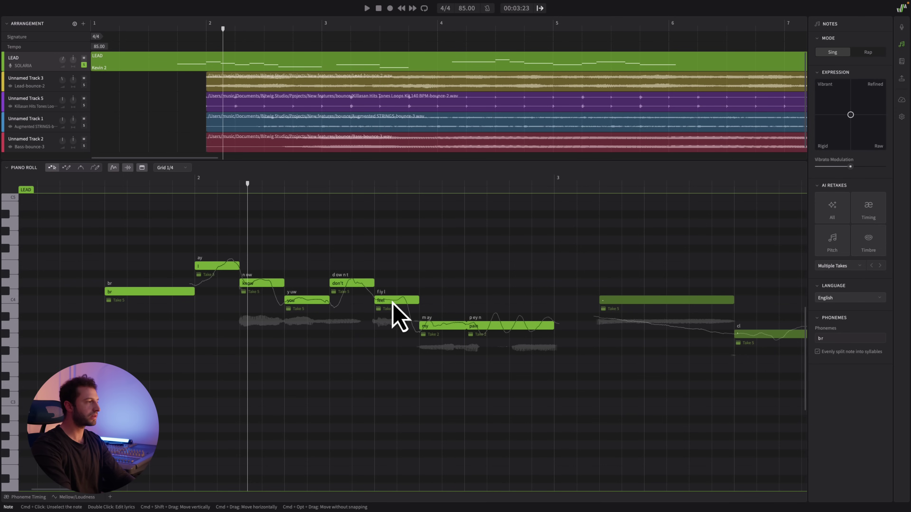
- Check the moved notes' pitch edits in pitch control point mode and in freehand pitch curve mode
{"action": "left_click", "coordinate": [81, 167]}
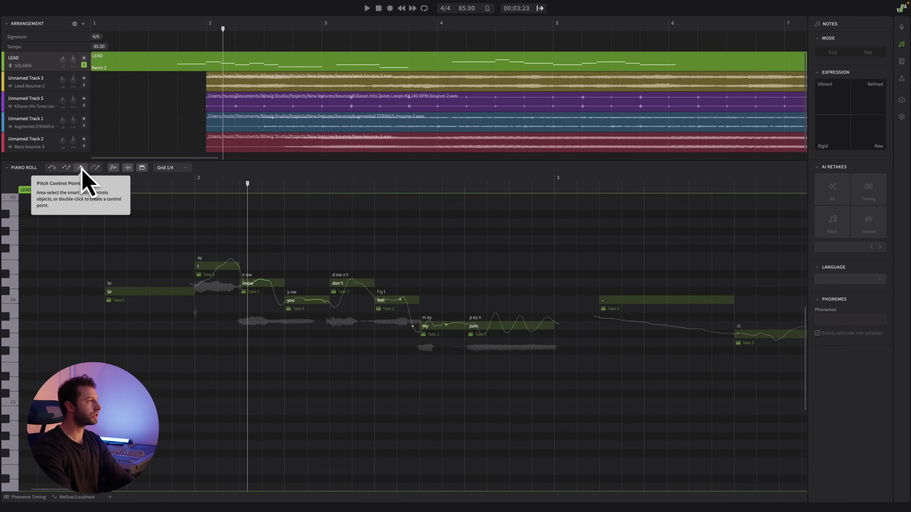
{"action": "left_click", "coordinate": [89, 167]}
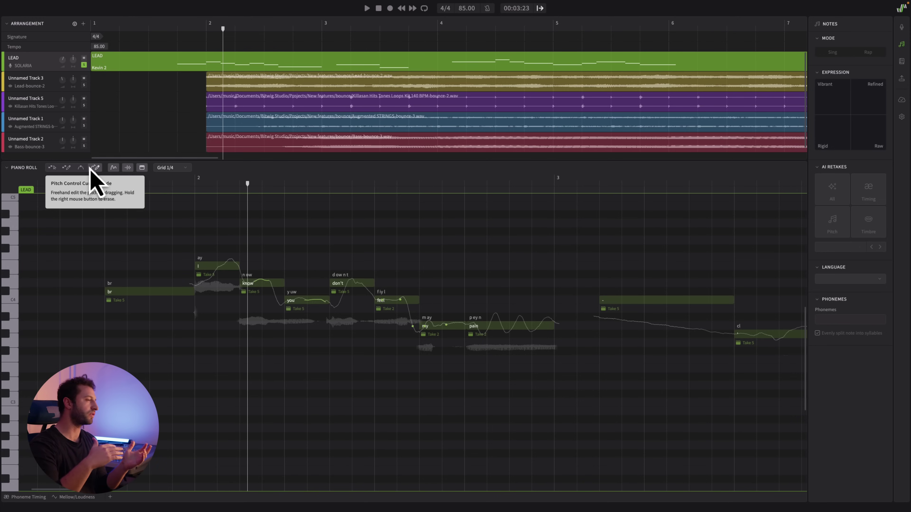
{"action": "left_click", "coordinate": [90, 167]}
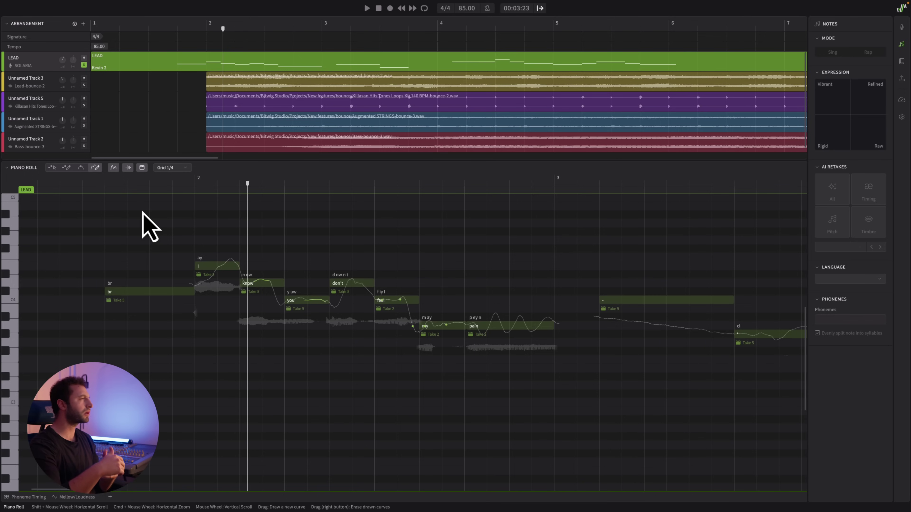